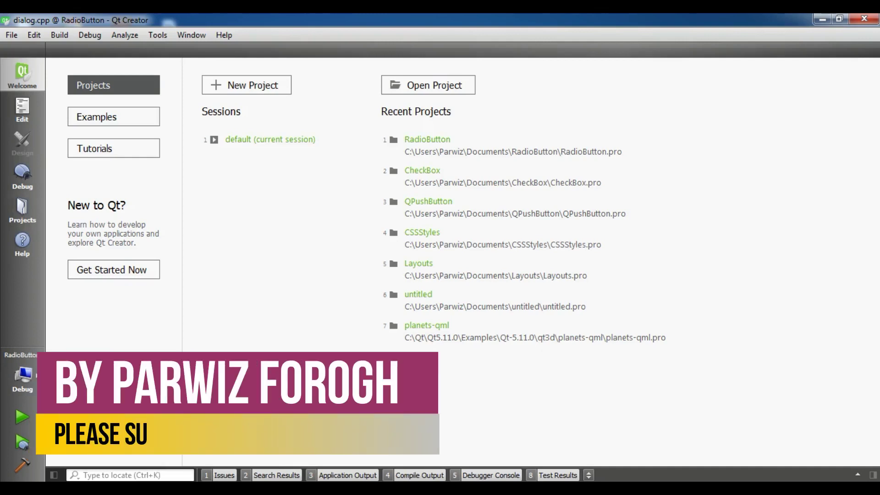
- Open the File menu on the Qt Creator welcome screen
{"action": "left_click", "coordinate": [12, 34]}
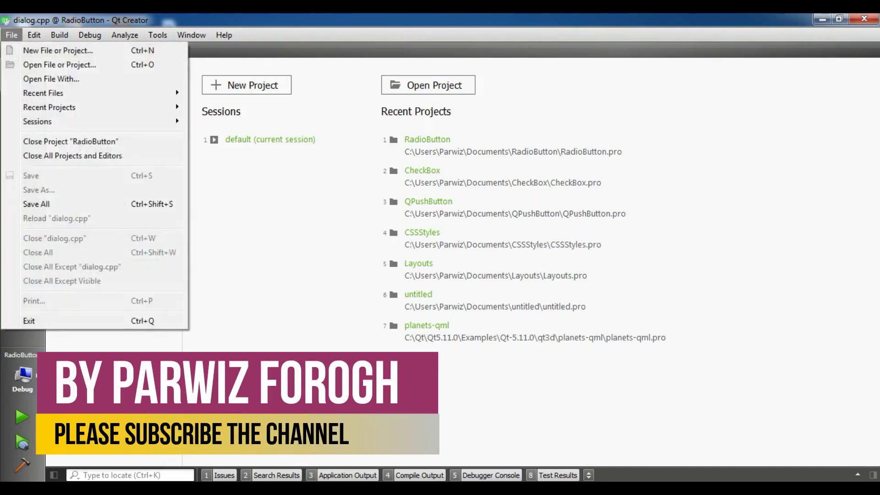
- Start a Qt Widgets Application named ComboBox and get past the kit page
{"action": "left_click", "coordinate": [58, 50]}
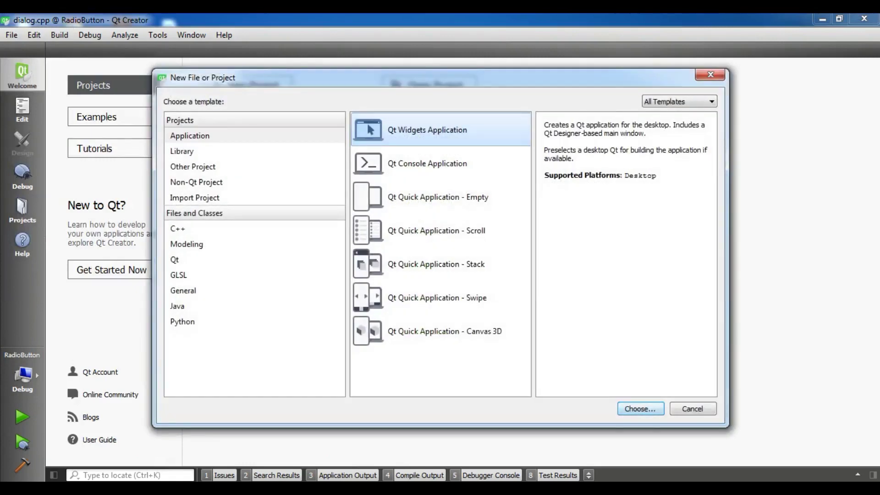
{"action": "key", "text": "Return"}
{"action": "type", "text": "ComboBox"}
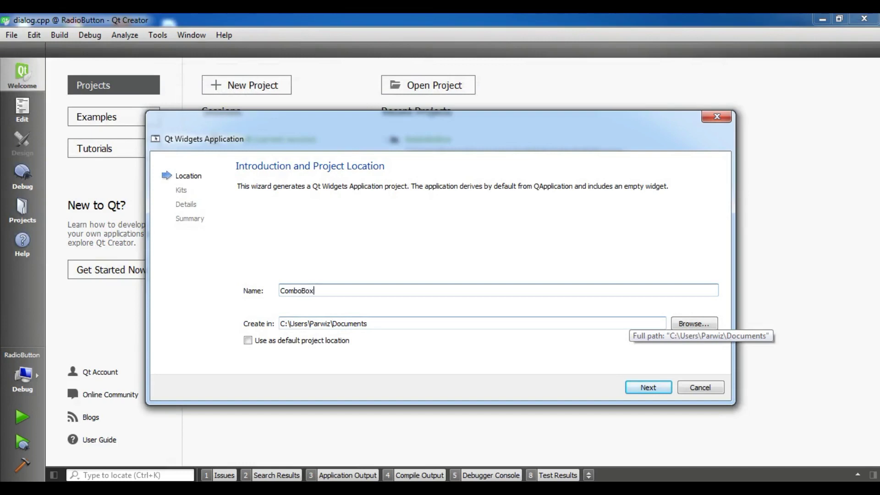
{"action": "key", "text": "Return"}
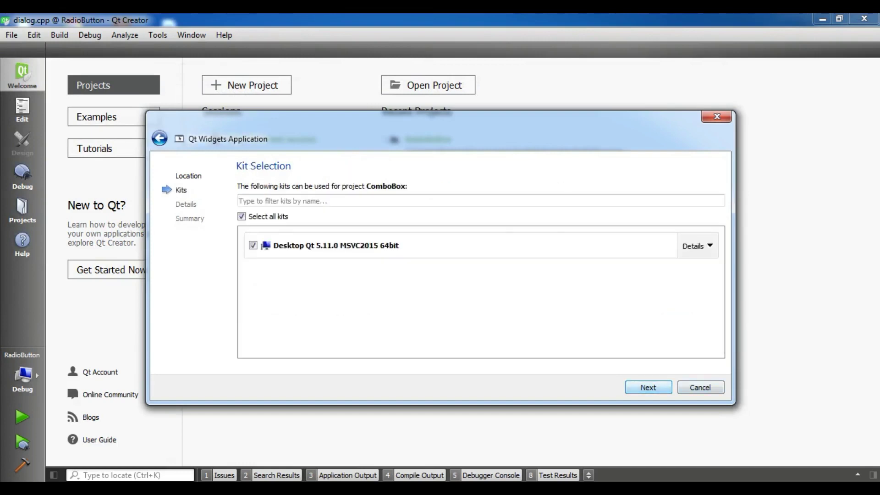
{"action": "key", "text": "Return"}
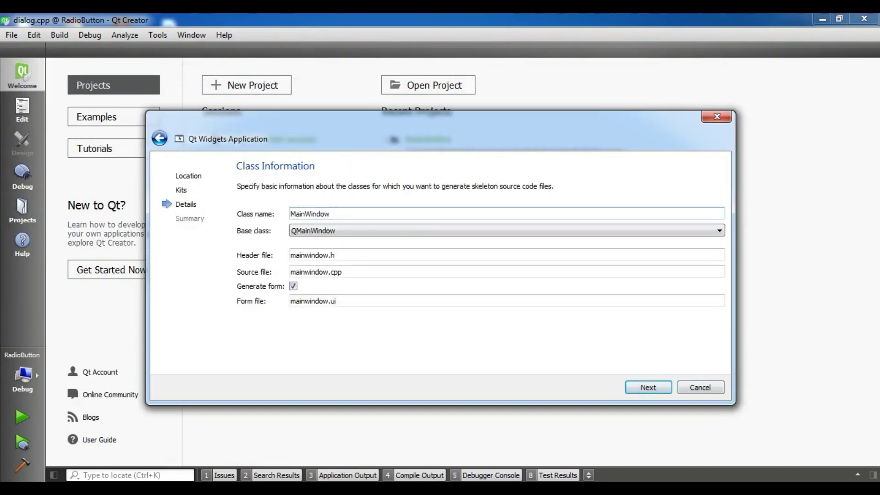
{"action": "left_click", "coordinate": [159, 138]}
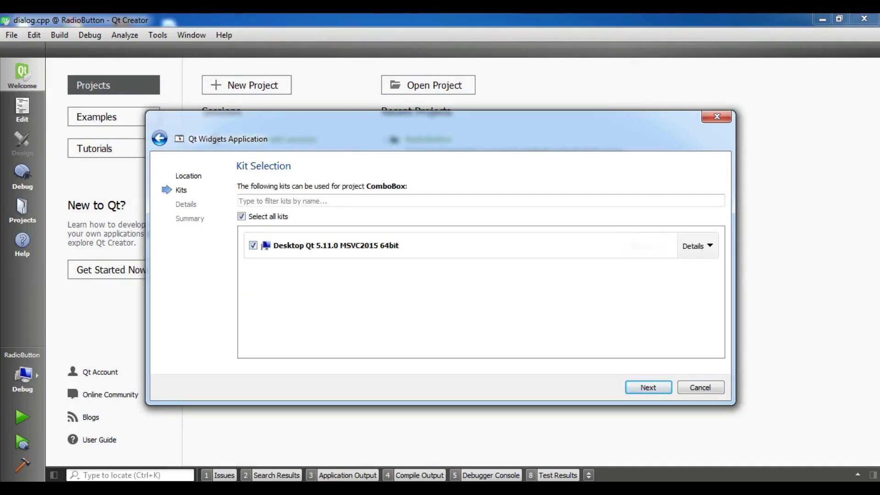
{"action": "key", "text": "Return"}
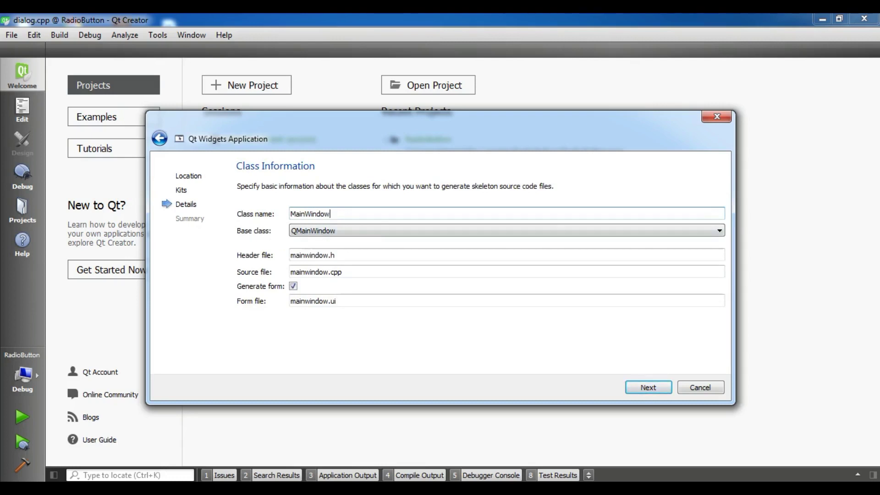
- Set the Dialog class's base class to QDialog and accept the class details
{"action": "key", "text": "Tab"}
{"action": "key", "text": "alt+Down"}
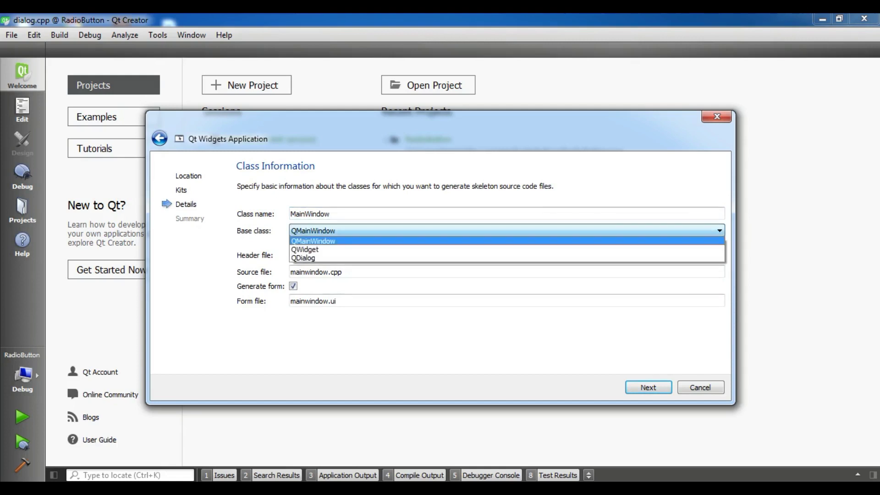
{"action": "key", "text": "Down"}
{"action": "key", "text": "Return"}
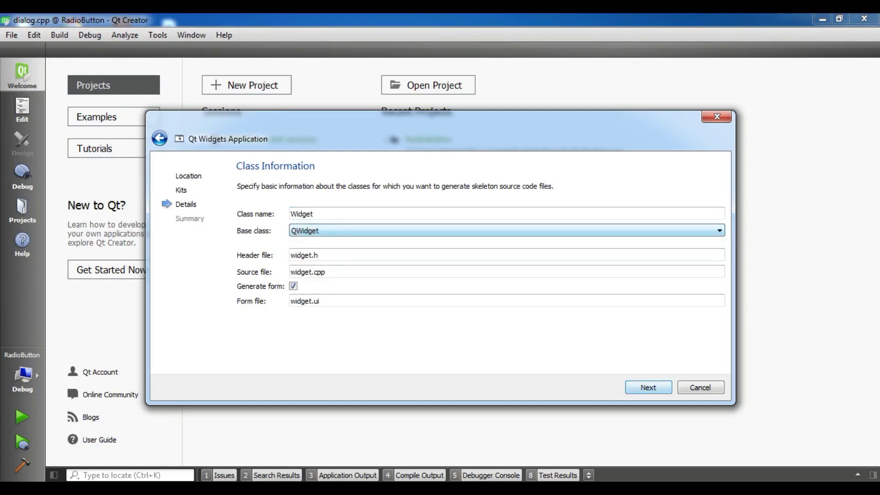
{"action": "key", "text": "alt+Down"}
{"action": "key", "text": "Down"}
{"action": "key", "text": "Return"}
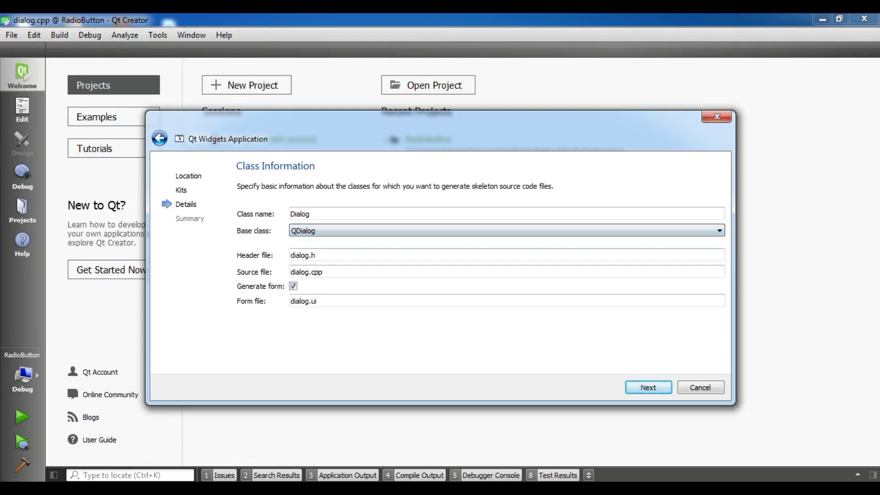
{"action": "key", "text": "Return"}
{"action": "key", "text": "Return"}
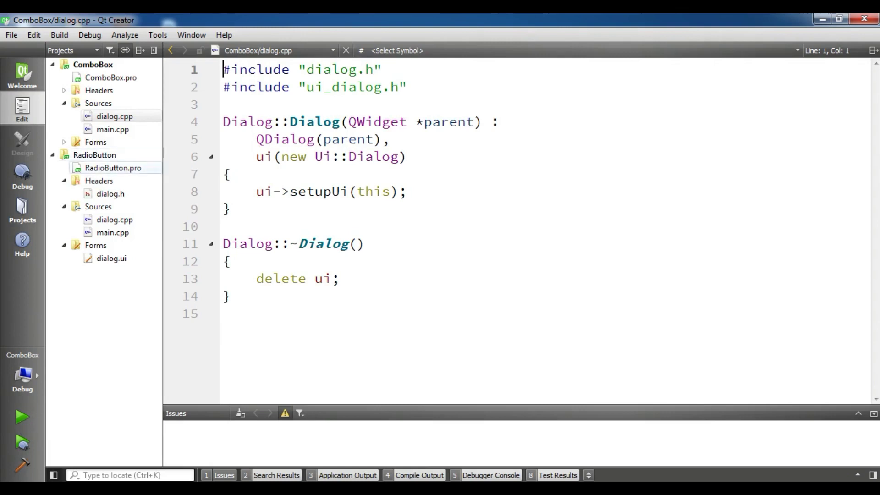
- Close the RadioButton project from its context menu
{"action": "left_click", "coordinate": [52, 155]}
{"action": "right_click", "coordinate": [83, 155]}
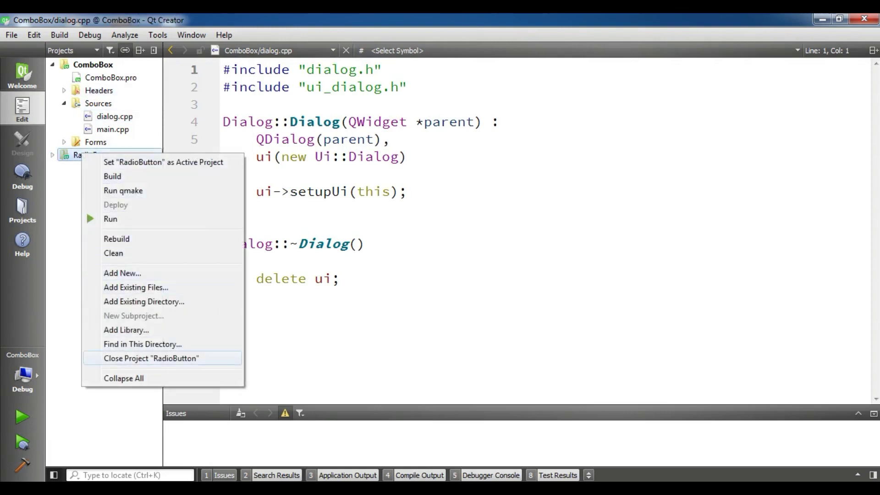
{"action": "left_click", "coordinate": [151, 359]}
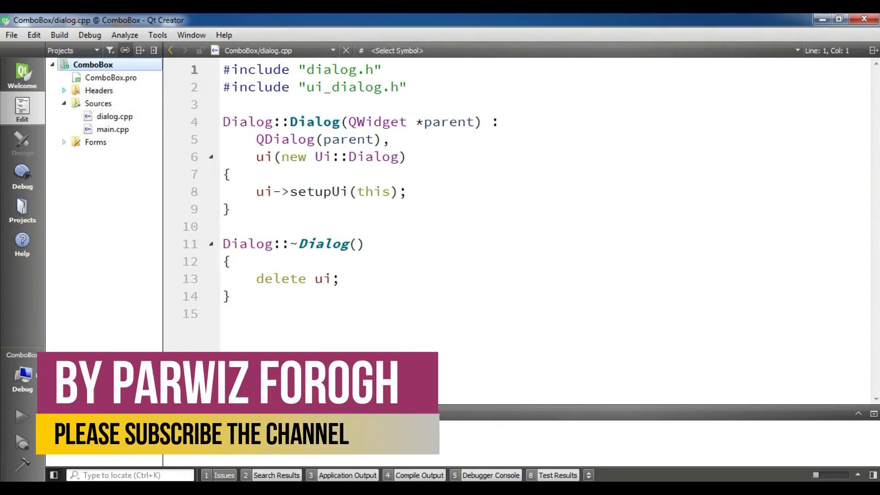
- Browse dialog.h, dialog.cpp and main.cpp, then open Forms > dialog.ui
{"action": "left_click", "coordinate": [64, 91]}
{"action": "double_click", "coordinate": [110, 104]}
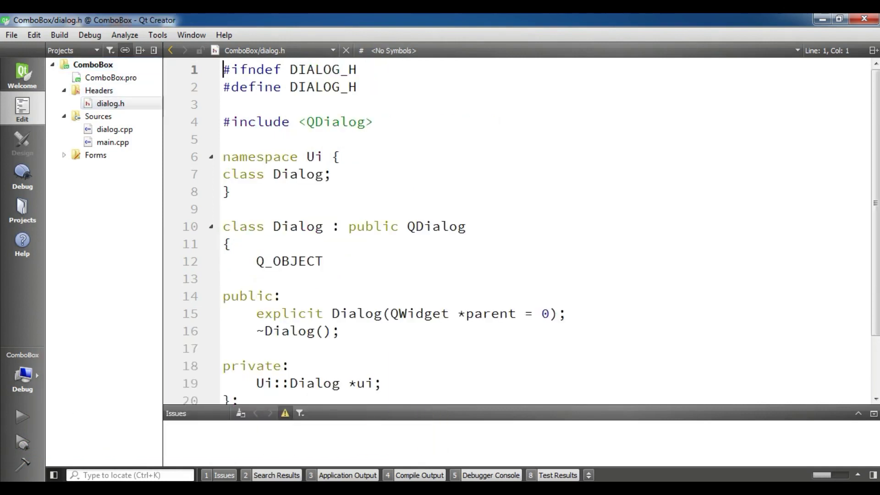
{"action": "left_click", "coordinate": [357, 122]}
{"action": "scroll", "coordinate": [357, 206], "scroll_direction": "down", "scroll_amount": 1}
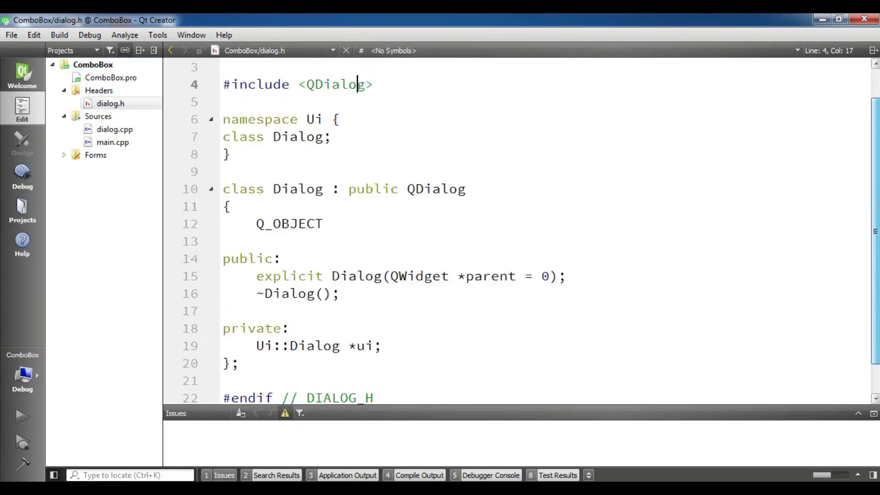
{"action": "scroll", "coordinate": [358, 207], "scroll_direction": "up", "scroll_amount": 1}
{"action": "double_click", "coordinate": [115, 129]}
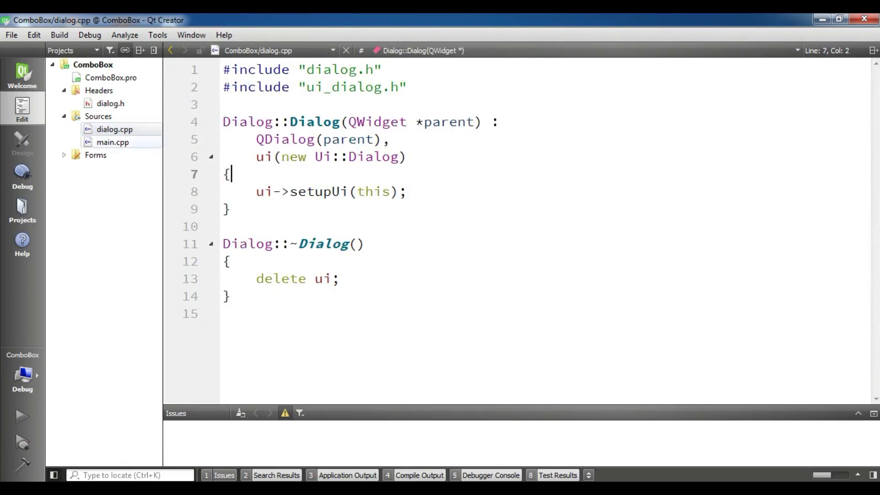
{"action": "double_click", "coordinate": [113, 142]}
{"action": "left_click", "coordinate": [65, 155]}
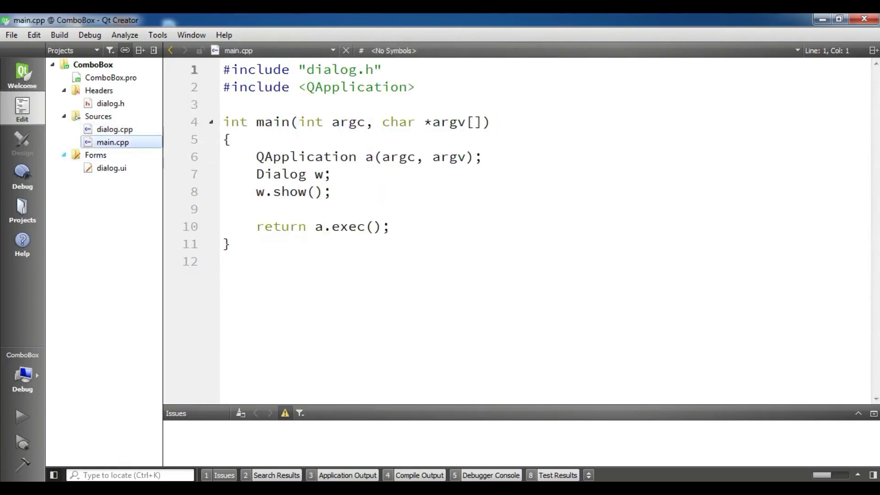
{"action": "double_click", "coordinate": [111, 168]}
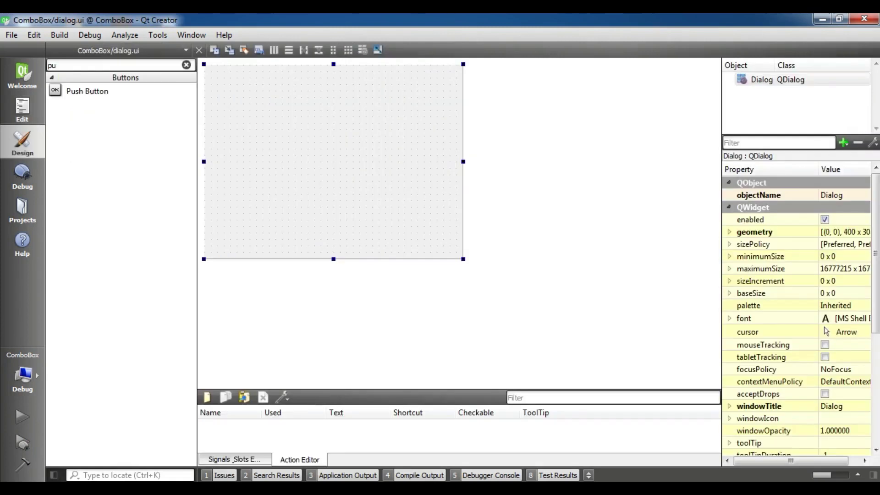
- Resize the dialog form to about 316 wide and clear the widget filter
{"action": "mouse_move", "coordinate": [464, 259]}
{"action": "left_mouse_down"}
{"action": "mouse_move", "coordinate": [413, 174]}
{"action": "mouse_move", "coordinate": [407, 181]}
{"action": "left_mouse_up"}
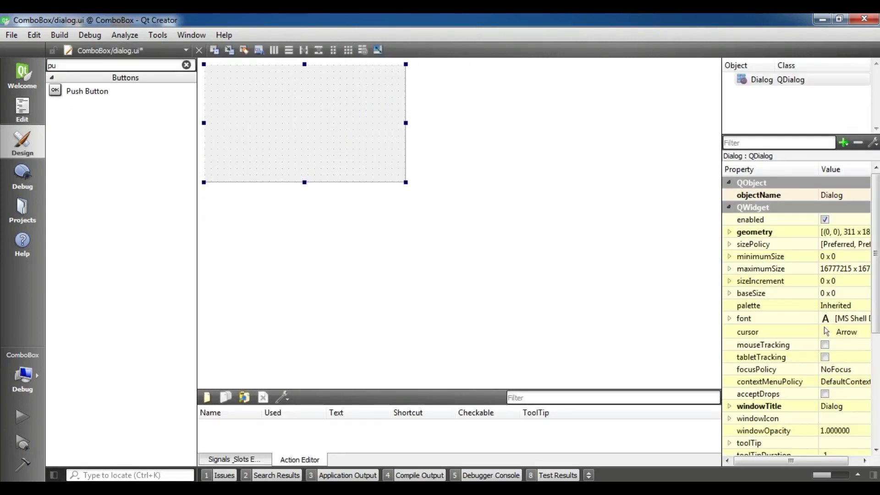
{"action": "left_click_drag", "start_coordinate": [406, 182], "coordinate": [410, 171]}
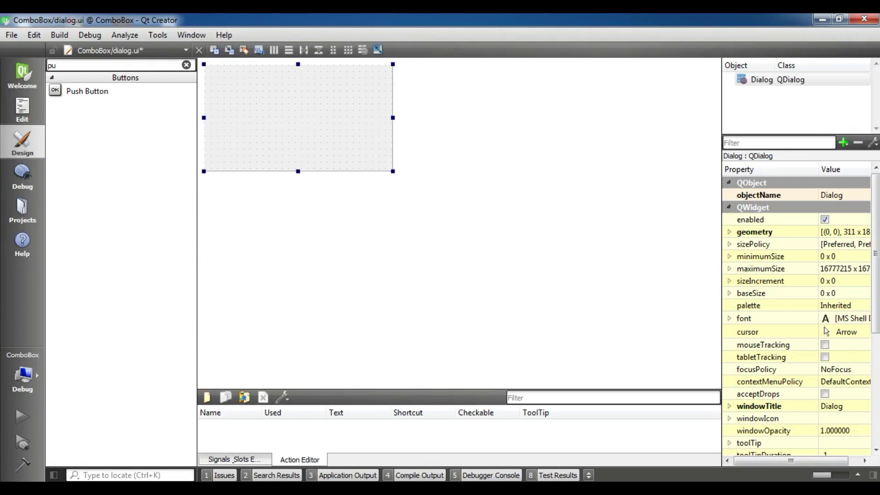
{"action": "double_click", "coordinate": [52, 65]}
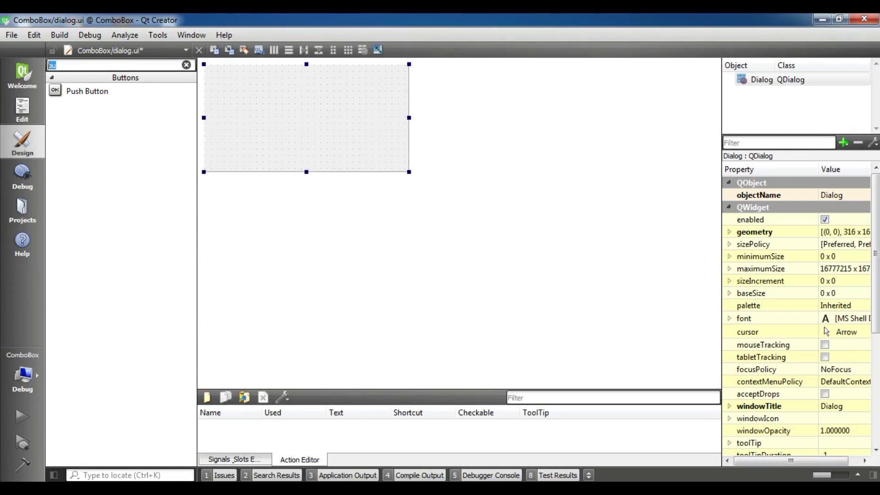
{"action": "key", "text": "BackSpace"}
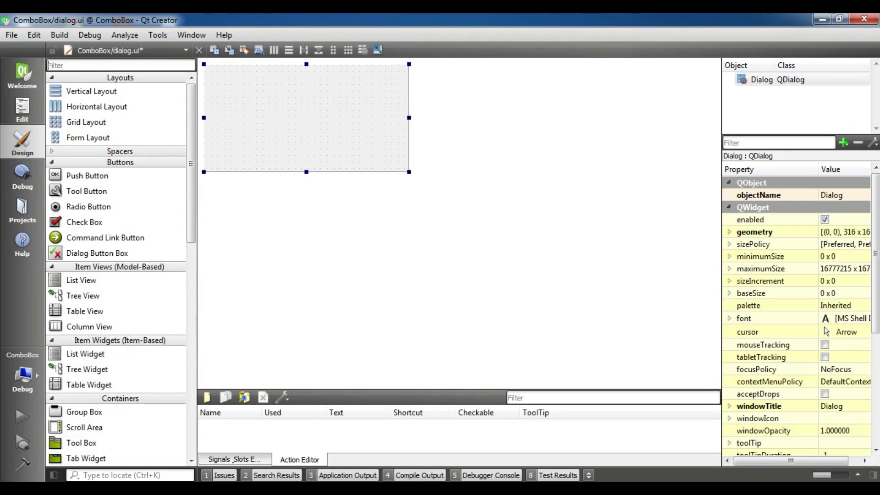
{"action": "type", "text": "Com"}
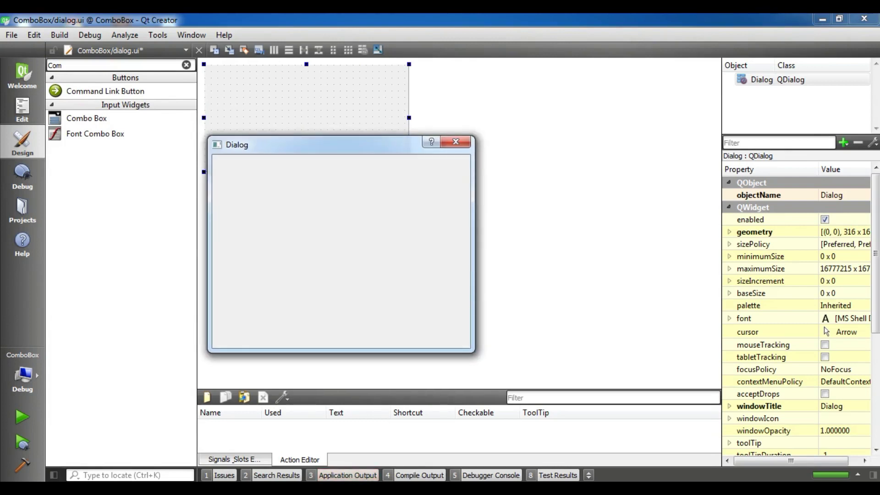
- Close the running preview and drop a combo box onto the form
{"action": "left_click", "coordinate": [458, 144]}
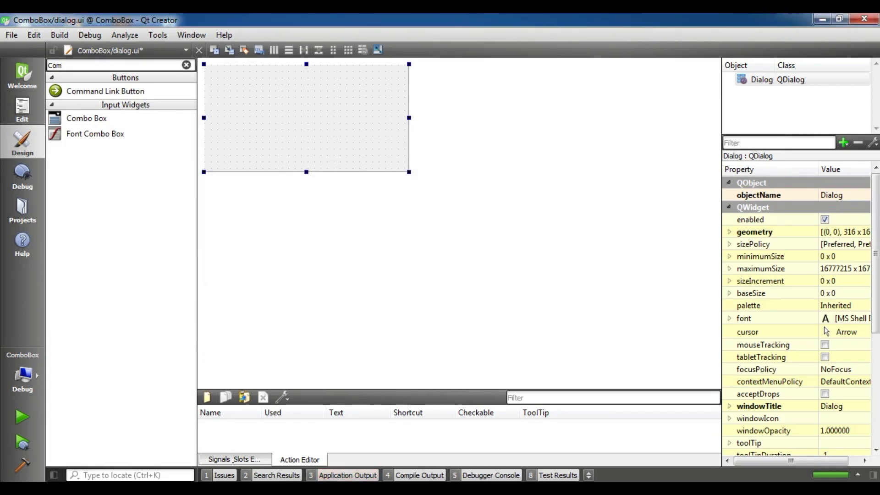
{"action": "left_click_drag", "start_coordinate": [86, 118], "coordinate": [285, 104]}
{"action": "double_click", "coordinate": [54, 65]}
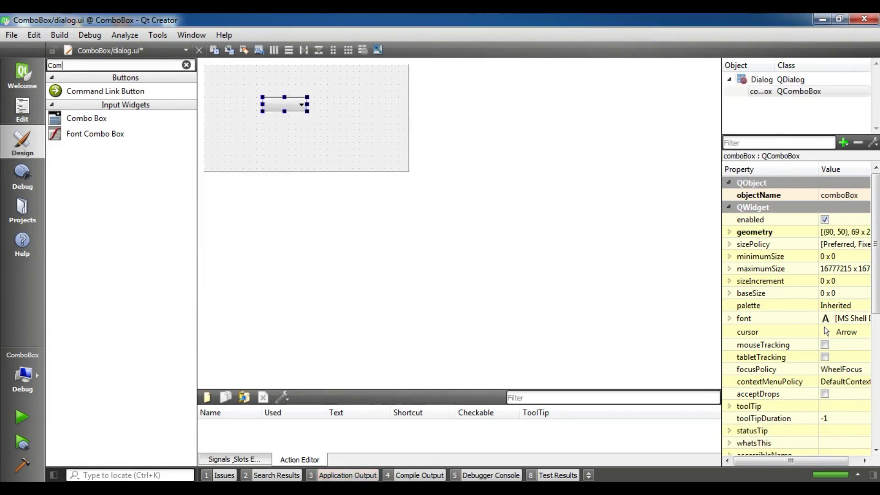
{"action": "key", "text": "BackSpace"}
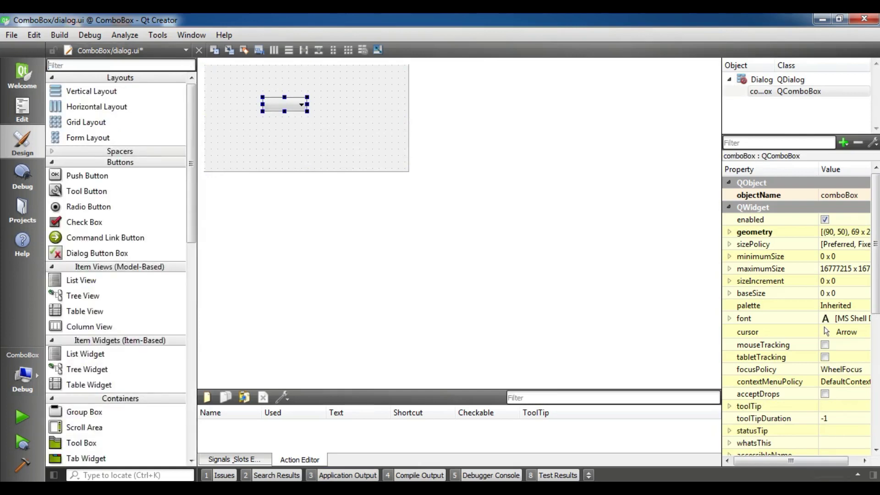
- Widen the combo box and extend it left to geometry (50,50), 191 wide
{"action": "left_click_drag", "start_coordinate": [307, 104], "coordinate": [359, 104]}
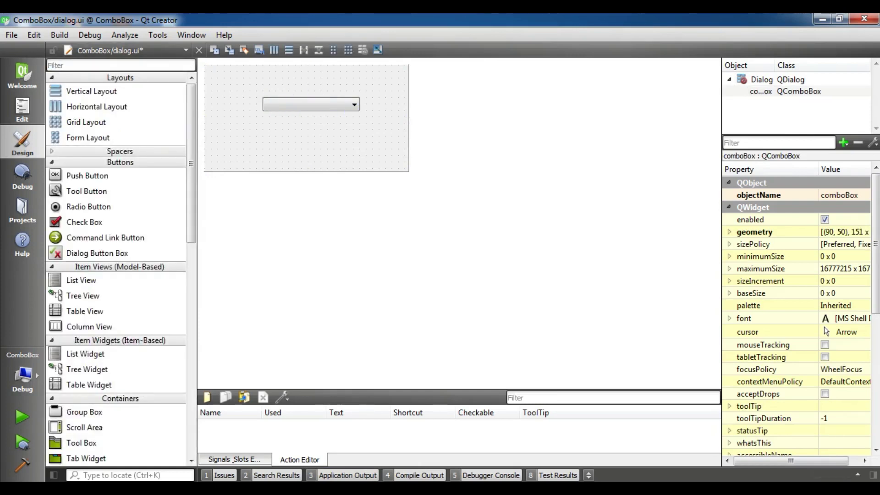
{"action": "left_click", "coordinate": [343, 145]}
{"action": "left_click_drag", "start_coordinate": [261, 104], "coordinate": [237, 104]}
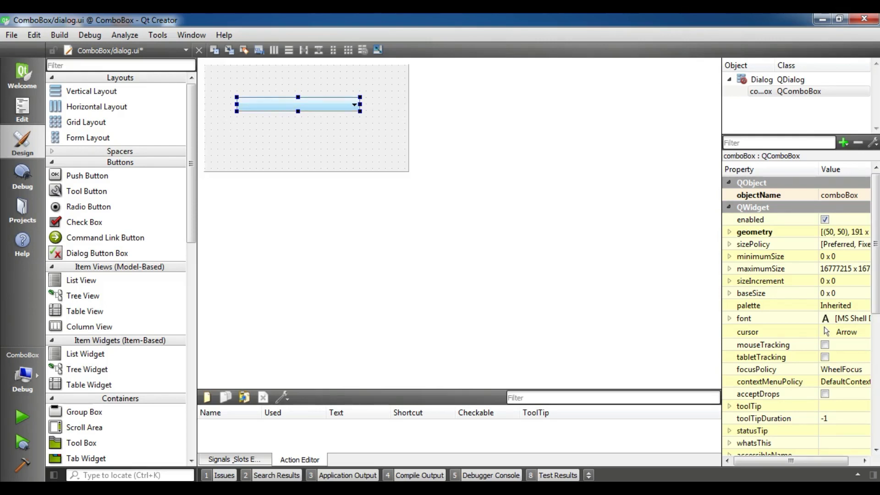
- Open the combo box's Edit Items dialog and add Apple
{"action": "left_click", "coordinate": [310, 144]}
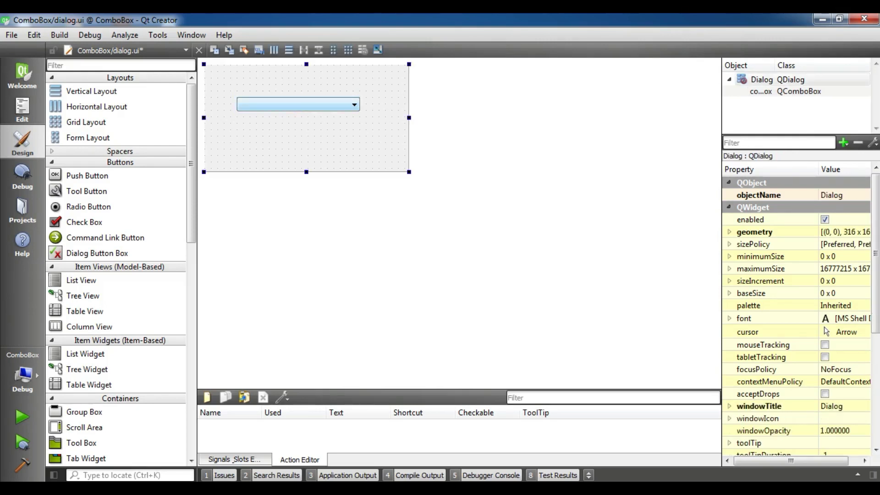
{"action": "left_click", "coordinate": [298, 104]}
{"action": "right_click", "coordinate": [290, 101]}
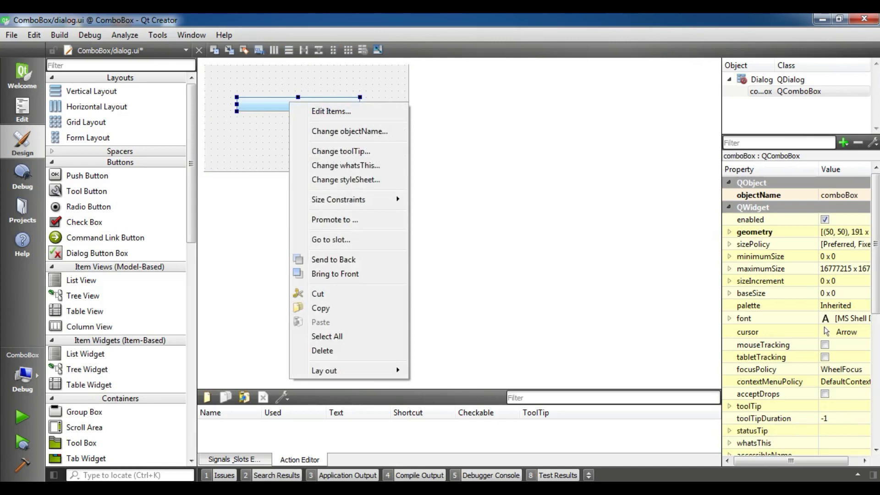
{"action": "left_click", "coordinate": [324, 110]}
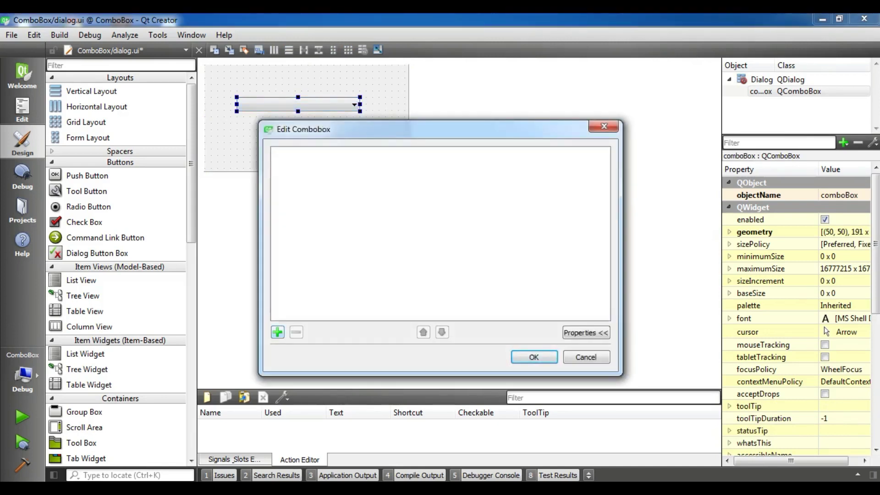
{"action": "left_click", "coordinate": [277, 333]}
{"action": "type", "text": "A"}
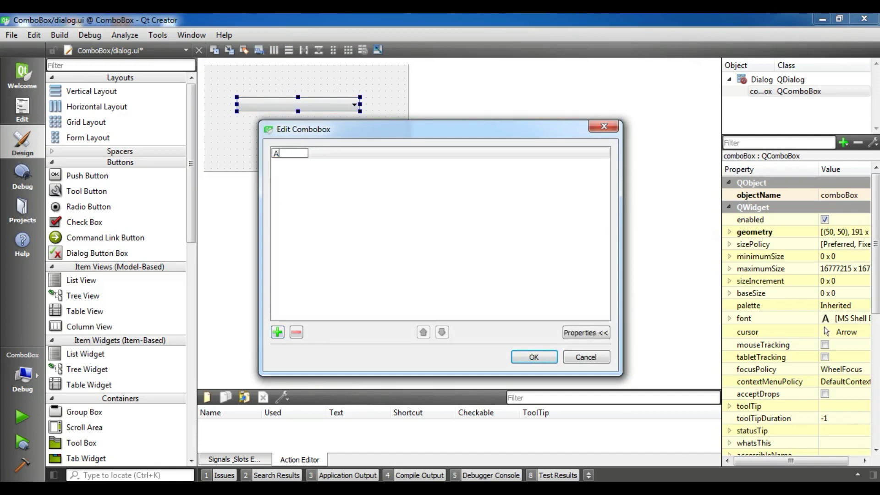
{"action": "type", "text": "pple"}
{"action": "key", "text": "Return"}
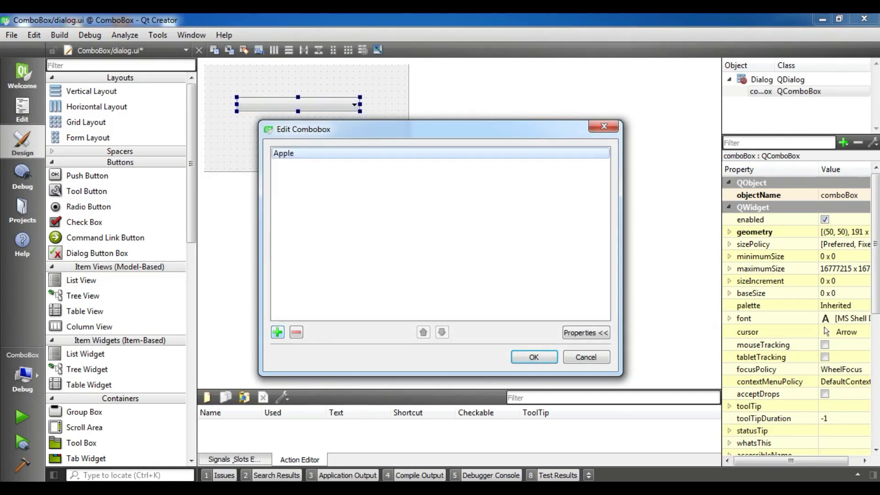
- Add Banana and remove the extra blank items
{"action": "left_click", "coordinate": [277, 332]}
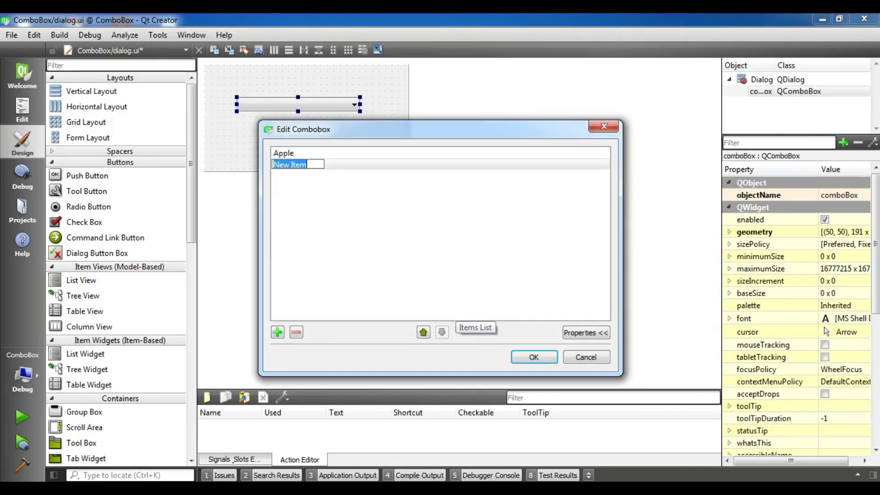
{"action": "type", "text": "Banana"}
{"action": "left_click", "coordinate": [278, 332]}
{"action": "left_click", "coordinate": [278, 332]}
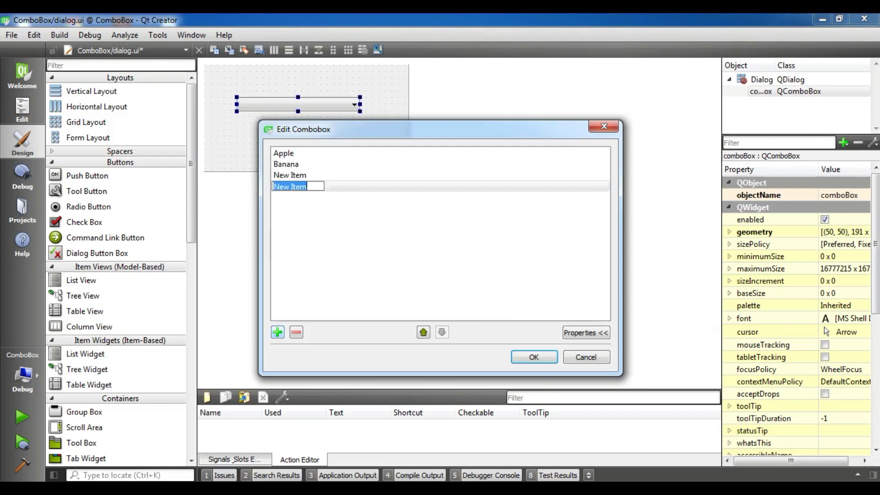
{"action": "key", "text": "Up"}
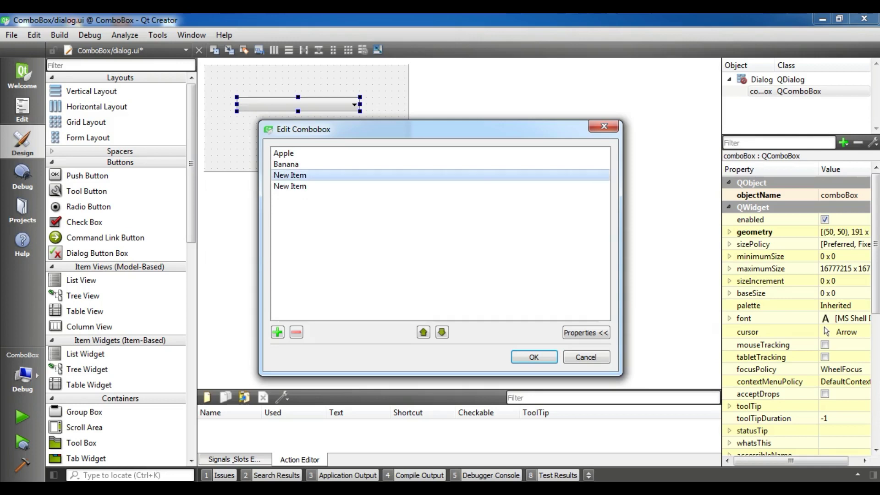
{"action": "left_click", "coordinate": [297, 333]}
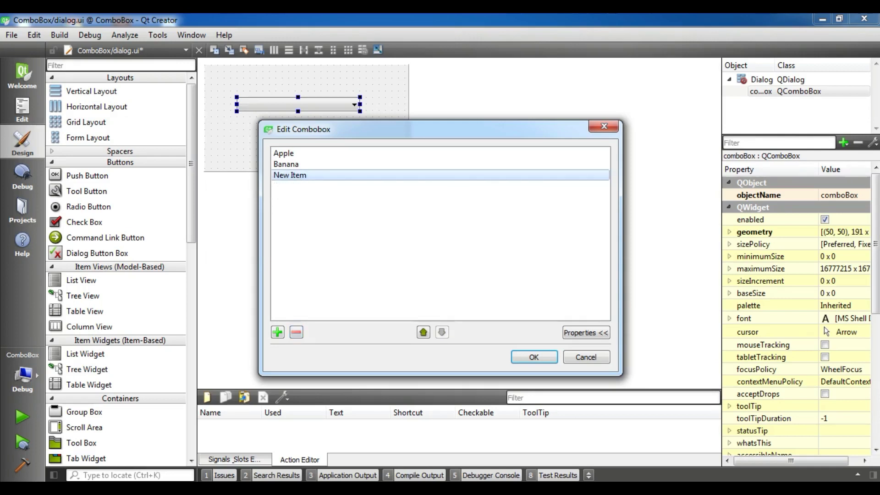
{"action": "left_click", "coordinate": [296, 332]}
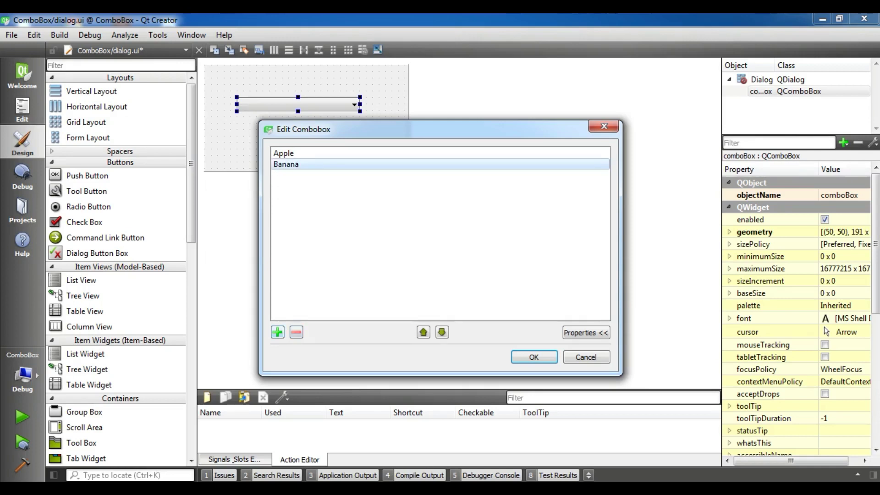
- Add Pear and Melon, confirm the list, and run the project
{"action": "left_click", "coordinate": [277, 331]}
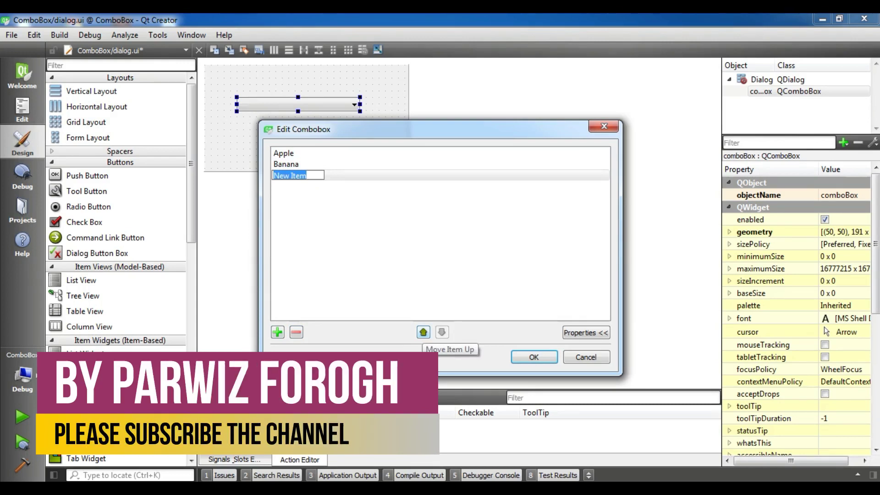
{"action": "type", "text": "Pear"}
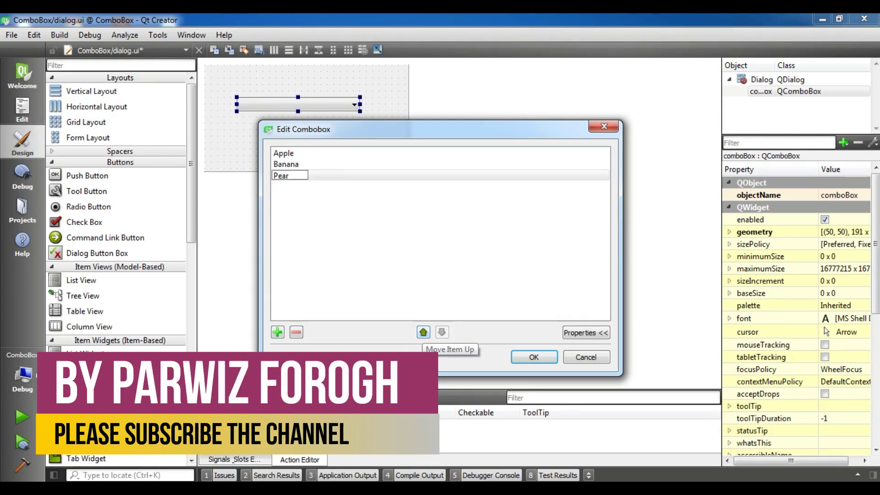
{"action": "key", "text": "Return"}
{"action": "left_click", "coordinate": [277, 332]}
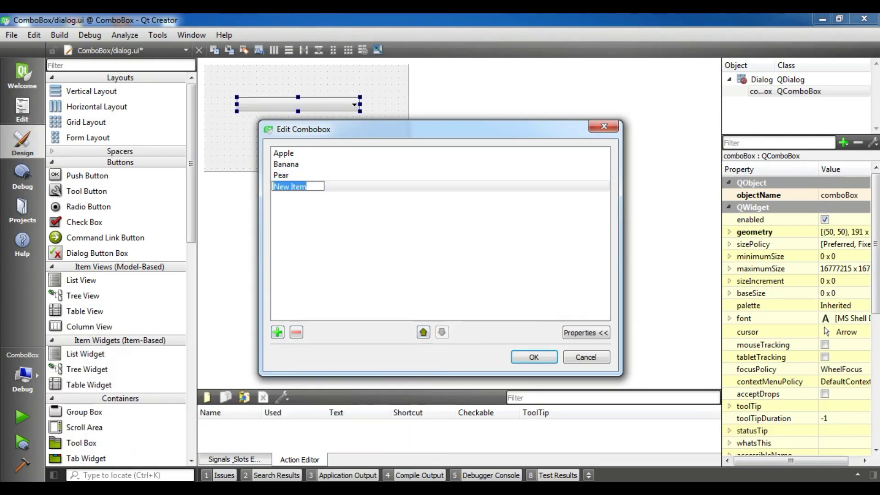
{"action": "type", "text": "Melon"}
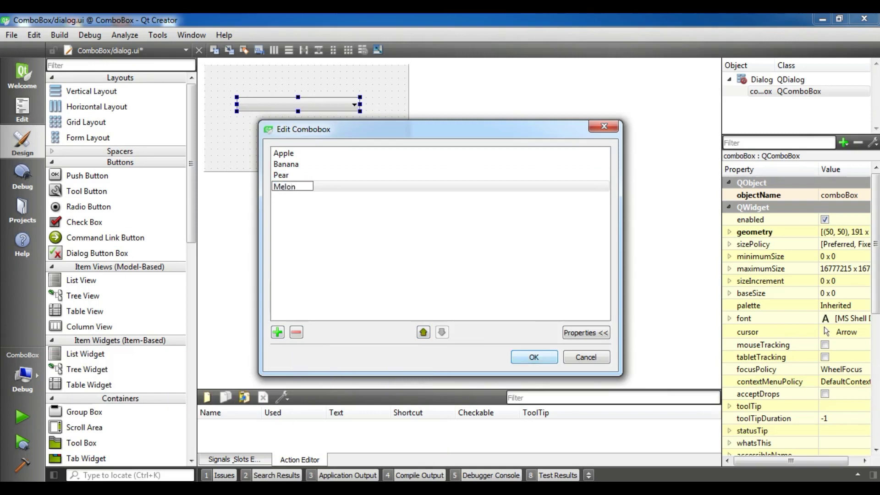
{"action": "key", "text": "Return"}
{"action": "key", "text": "Return"}
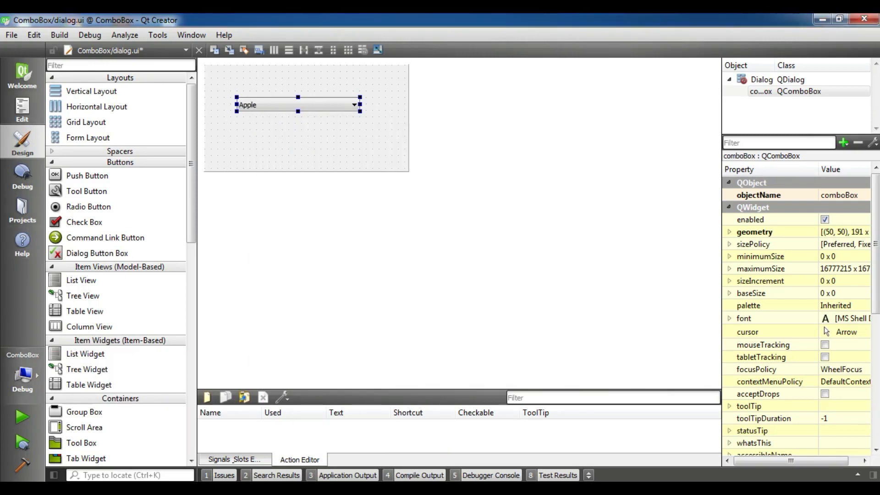
{"action": "left_click", "coordinate": [22, 416]}
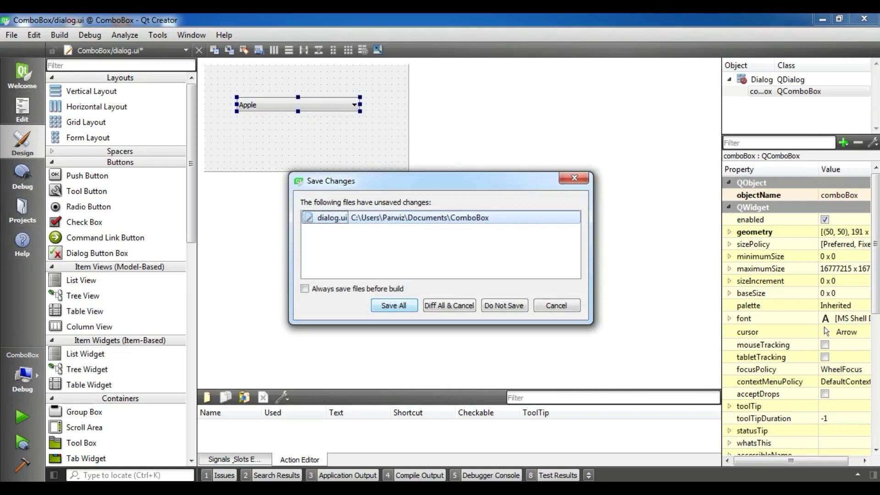
- Save dialog.ui, pick Banana then Melon in the running dialog, and close it
{"action": "key", "text": "Return"}
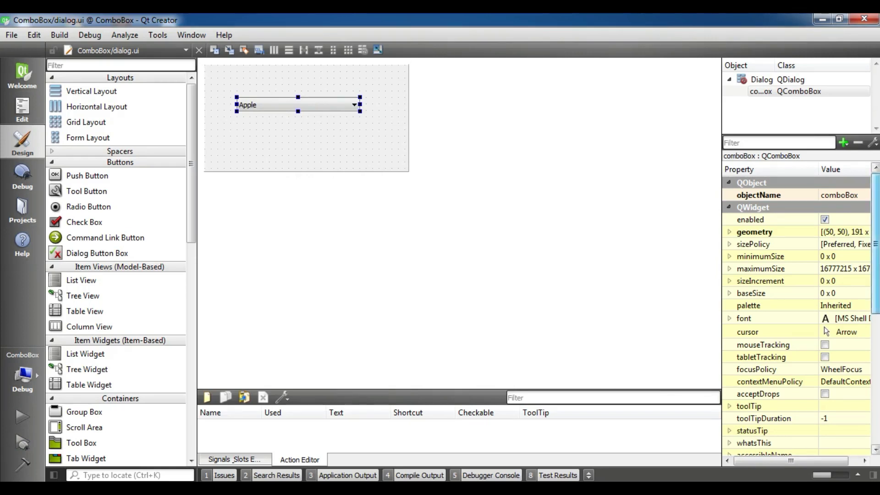
{"action": "scroll", "coordinate": [798, 310], "scroll_direction": "down", "scroll_amount": 1}
{"action": "scroll", "coordinate": [798, 310], "scroll_direction": "down", "scroll_amount": 1}
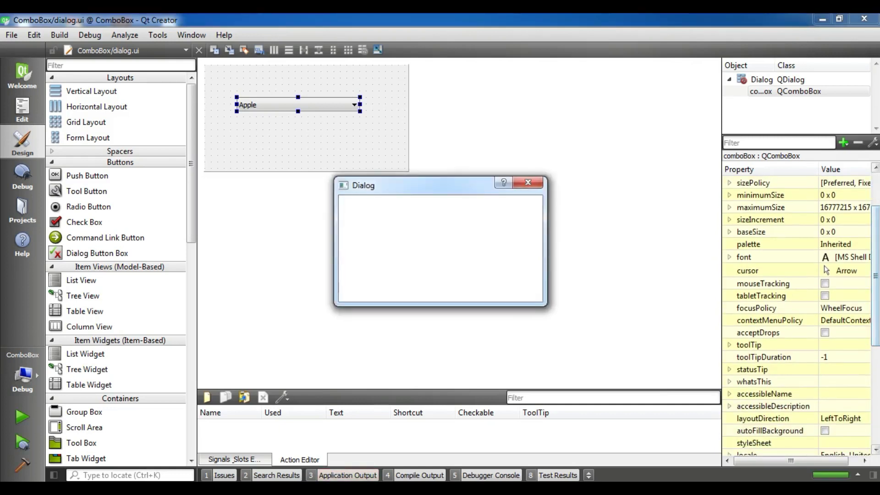
{"action": "left_click", "coordinate": [432, 235]}
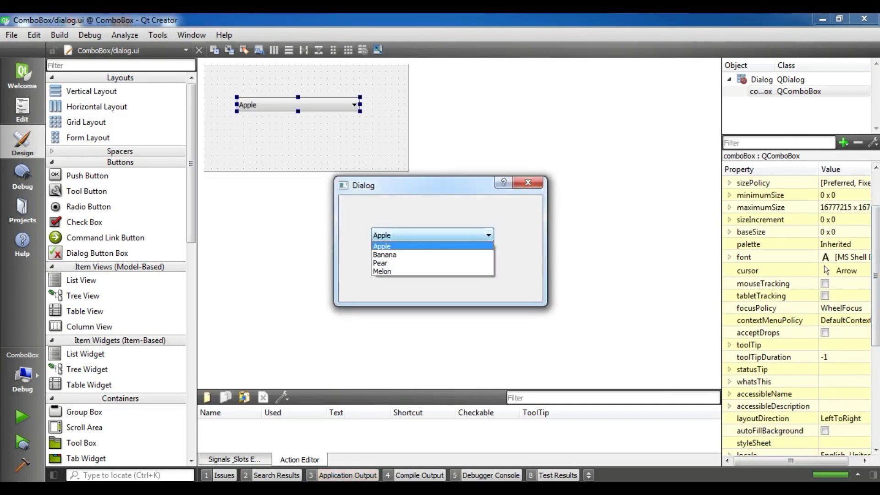
{"action": "left_click", "coordinate": [385, 255]}
{"action": "left_click", "coordinate": [432, 235]}
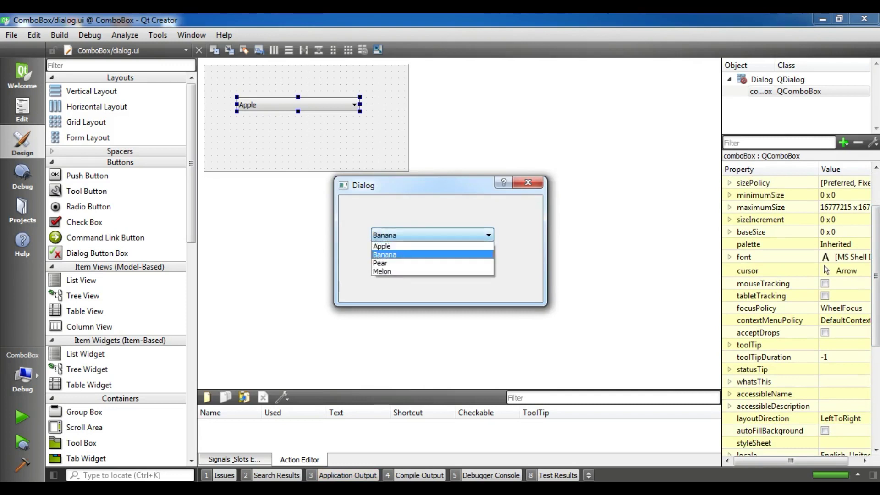
{"action": "left_click", "coordinate": [383, 271]}
{"action": "left_click", "coordinate": [527, 183]}
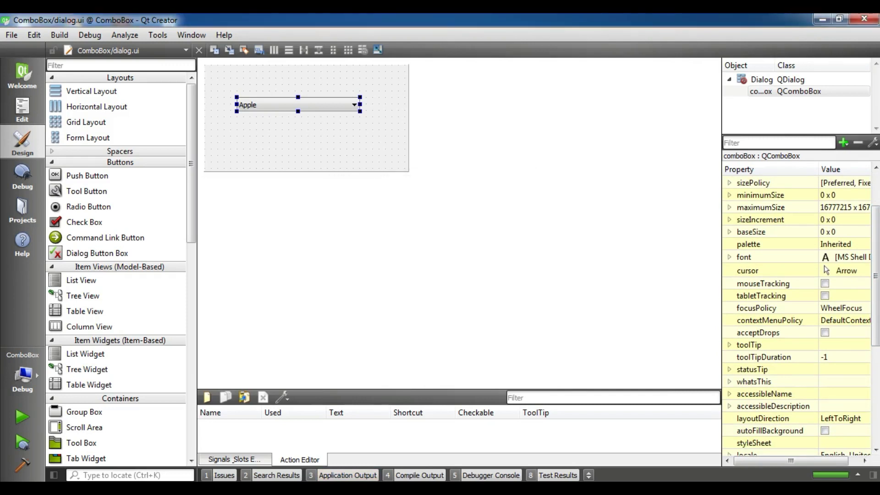
- Delete all fruit entries in the combo box's Edit Items dialog and confirm
{"action": "right_click", "coordinate": [265, 108]}
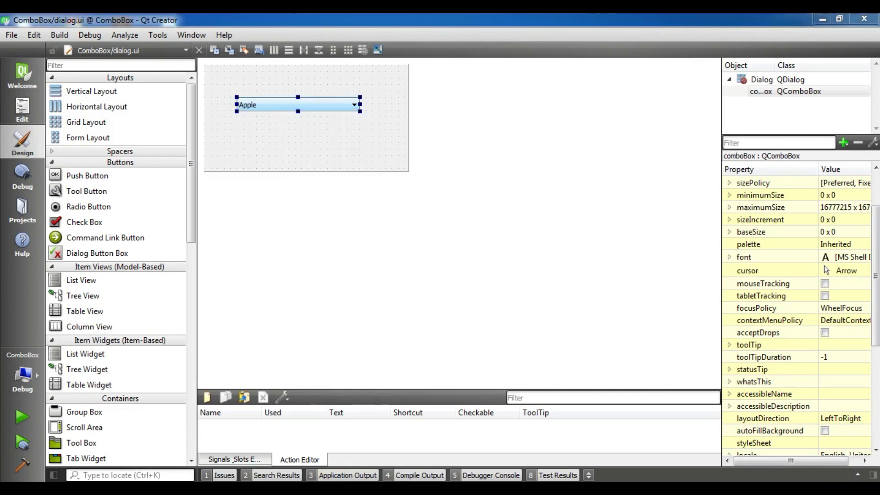
{"action": "left_click", "coordinate": [308, 119]}
{"action": "key", "text": "Delete"}
{"action": "key", "text": "Delete"}
{"action": "key", "text": "Delete"}
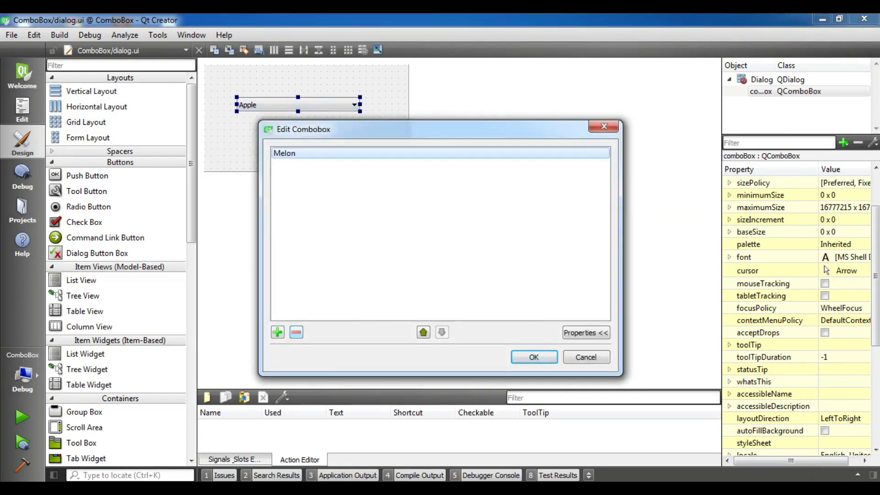
{"action": "key", "text": "Delete"}
{"action": "key", "text": "Return"}
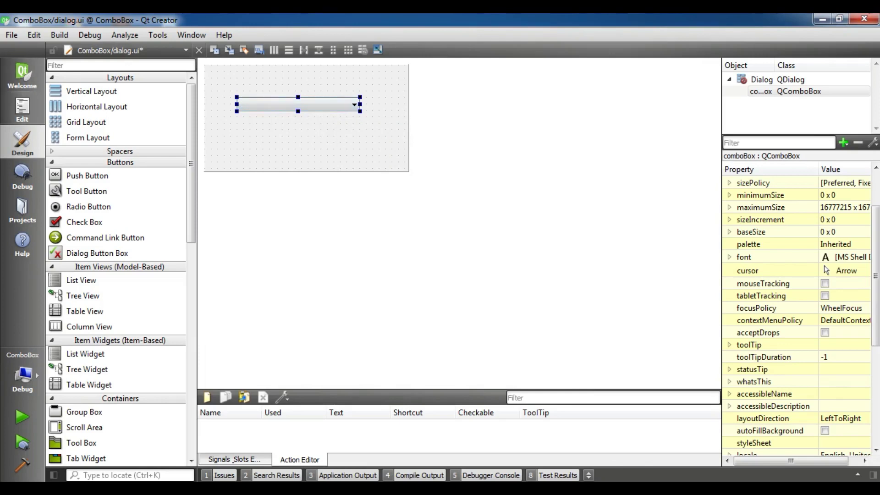
{"action": "left_click", "coordinate": [22, 109]}
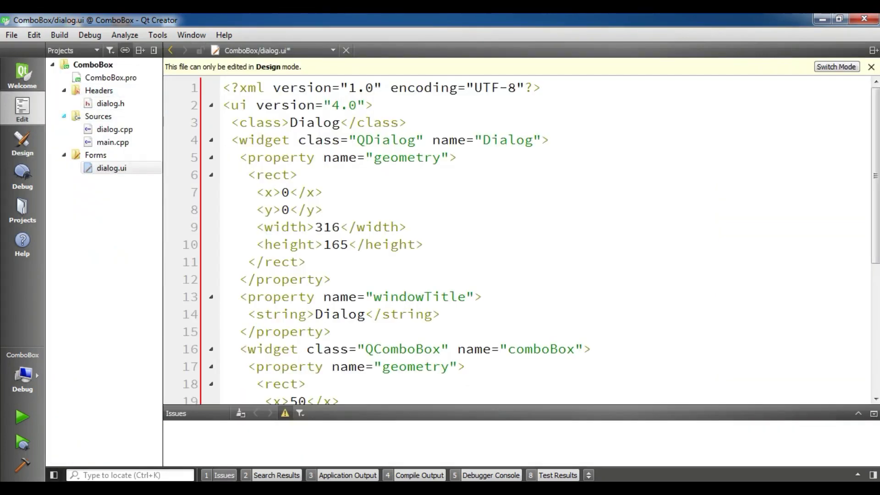
- Open dialog.cpp and add ui->comboBox->addItem for Apple after setupUi
{"action": "left_click", "coordinate": [114, 129]}
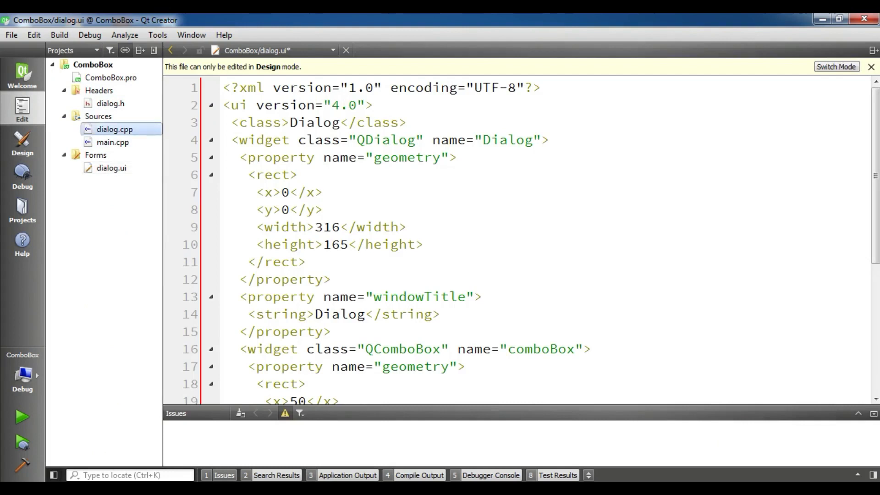
{"action": "double_click", "coordinate": [114, 130]}
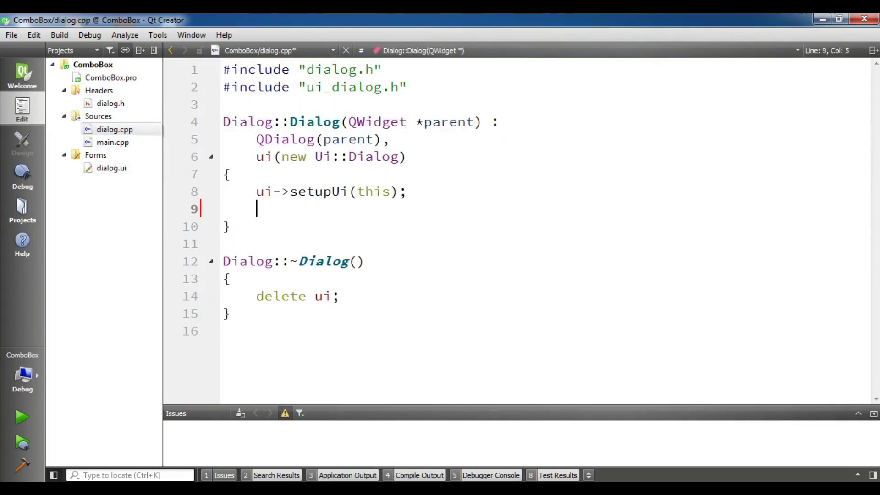
{"action": "key", "text": "Return"}
{"action": "type", "text": "ui->co"}
{"action": "key", "text": "Return"}
{"action": "type", "text": "->"}
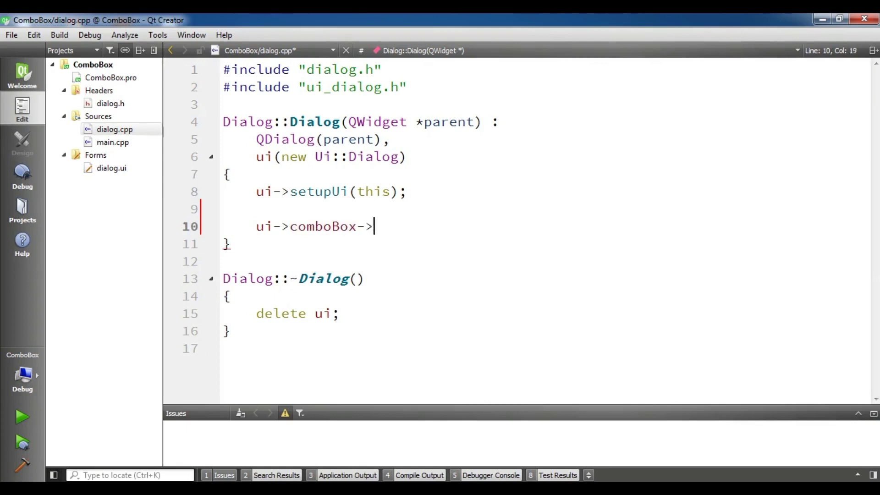
{"action": "type", "text": "ad"}
{"action": "key", "text": "Down"}
{"action": "key", "text": "Down"}
{"action": "key", "text": "Down"}
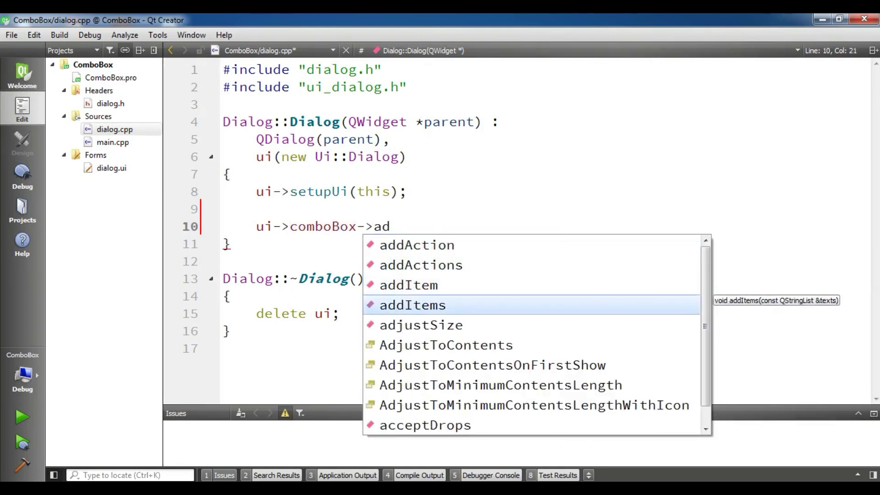
{"action": "key", "text": "Up"}
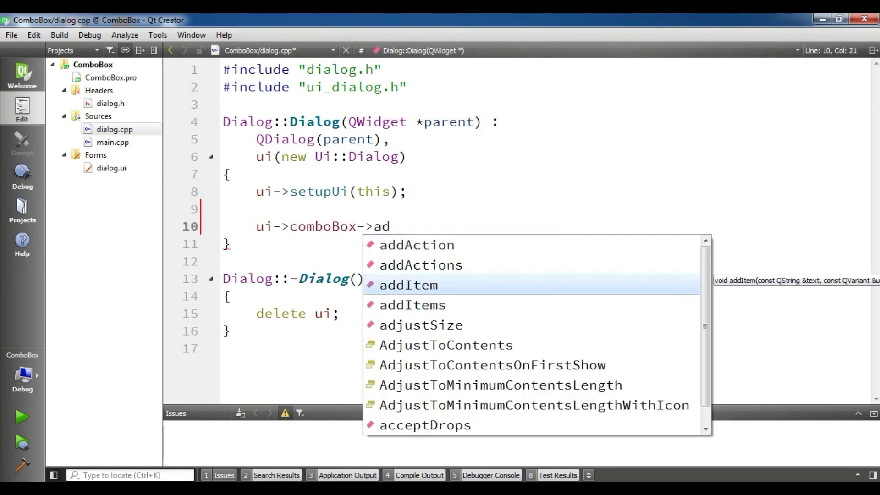
{"action": "key", "text": "Return"}
{"action": "type", "text": "\"A"}
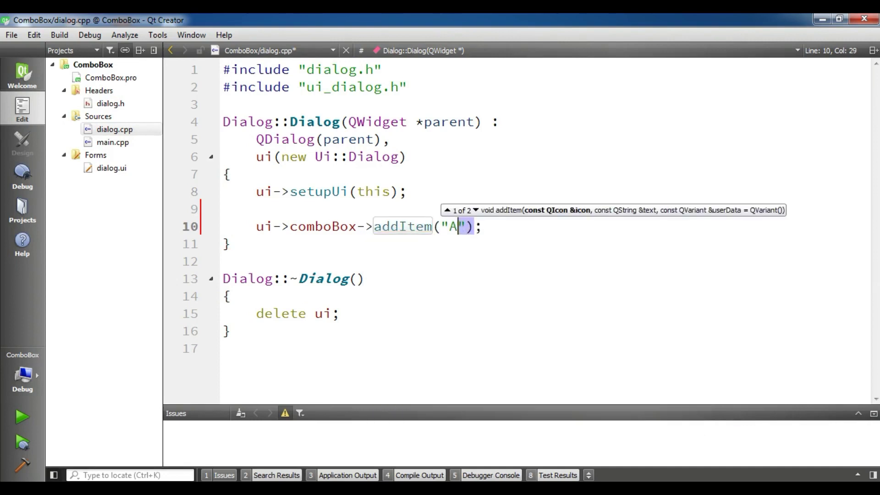
{"action": "type", "text": "pple"}
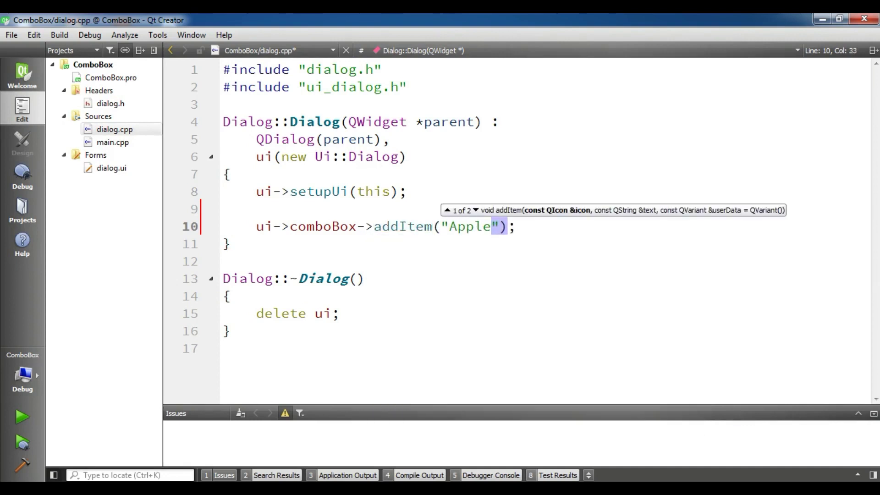
- Add a ui->comboBox->addItem call for Banana
{"action": "key", "text": "End"}
{"action": "key", "text": "Return"}
{"action": "type", "text": "ui-"}
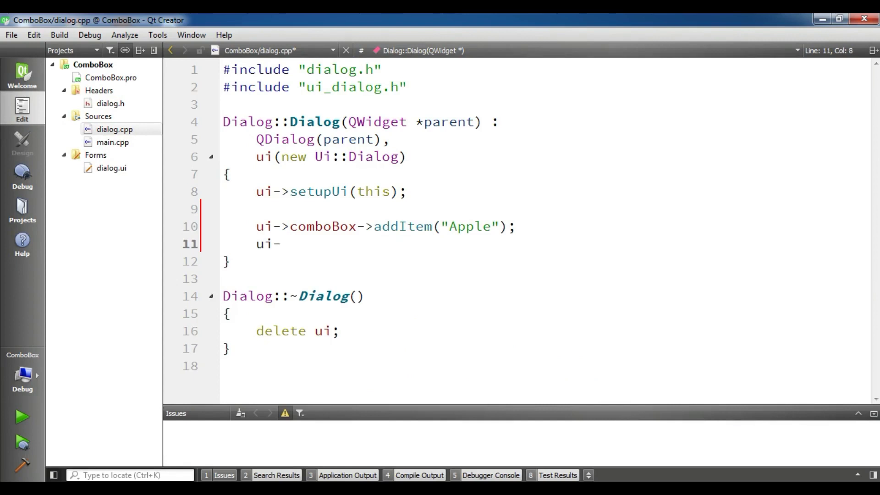
{"action": "type", "text": ">co"}
{"action": "key", "text": "Return"}
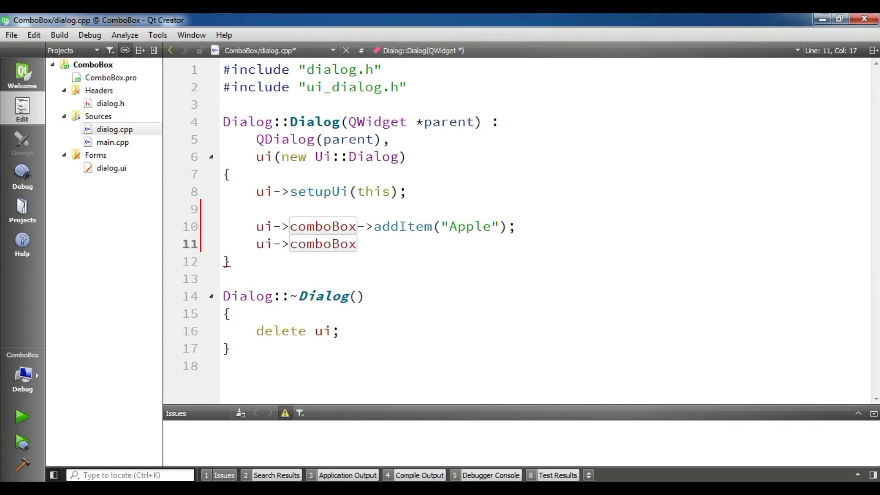
{"action": "type", "text": "->ad"}
{"action": "key", "text": "Down"}
{"action": "key", "text": "Down"}
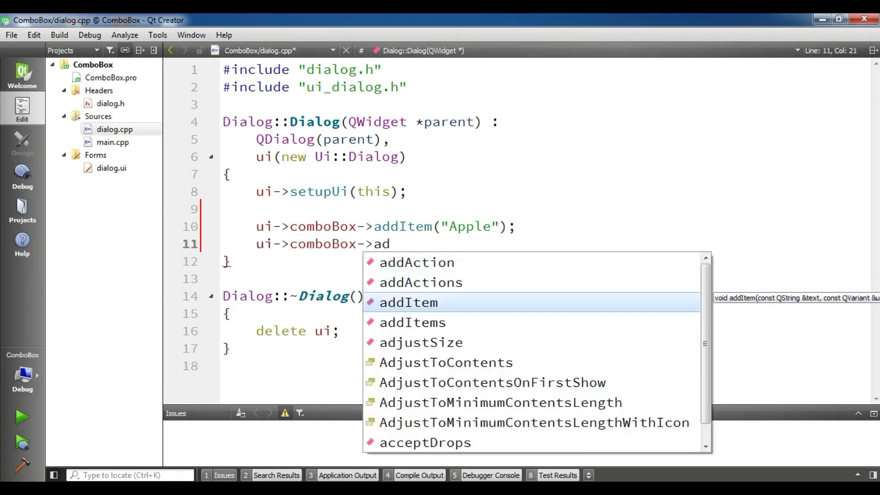
{"action": "key", "text": "Return"}
{"action": "type", "text": "\"B"}
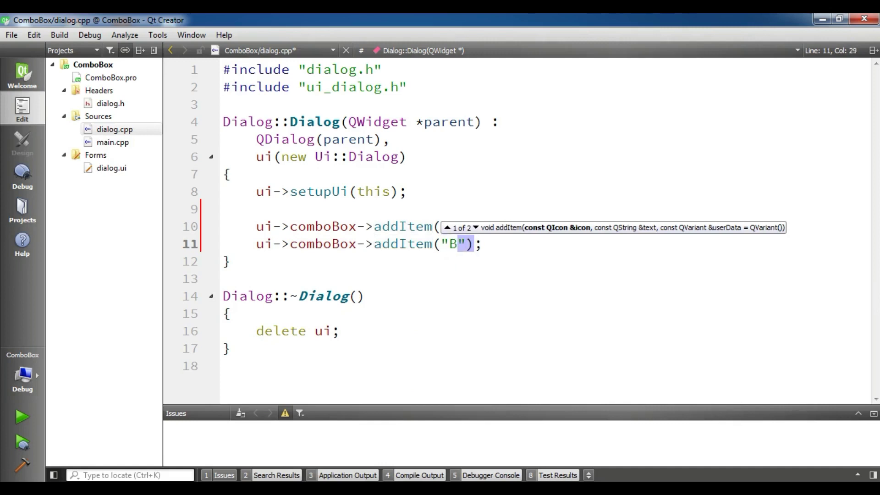
{"action": "type", "text": "anana"}
{"action": "key", "text": "End"}
- Add a ui->comboBox->addItem call for Pear
{"action": "key", "text": "Return"}
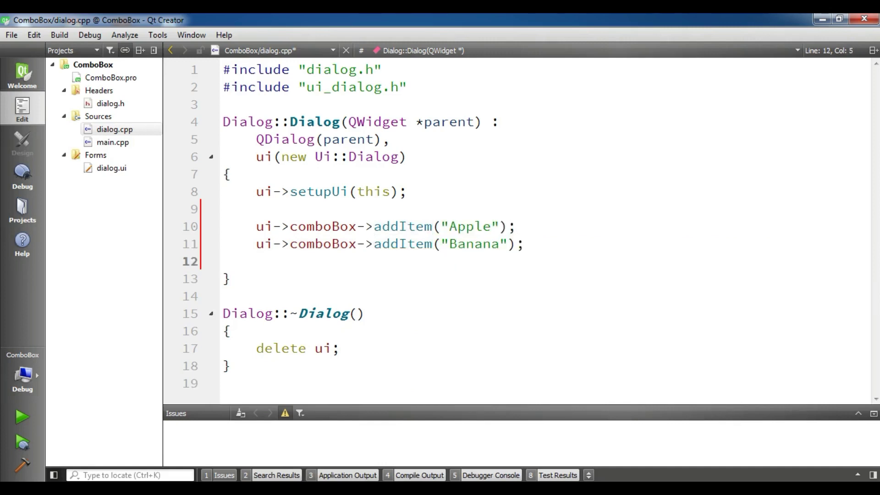
{"action": "type", "text": "ui->"}
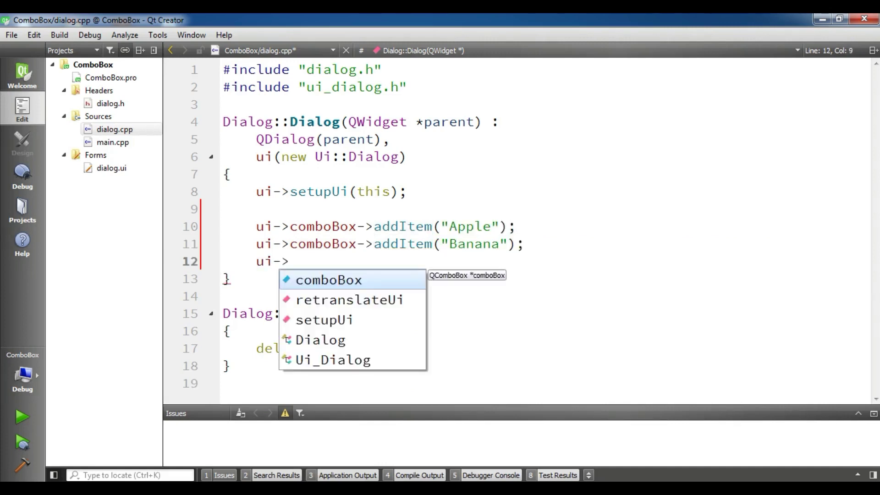
{"action": "type", "text": "co"}
{"action": "key", "text": "Return"}
{"action": "type", "text": "->"}
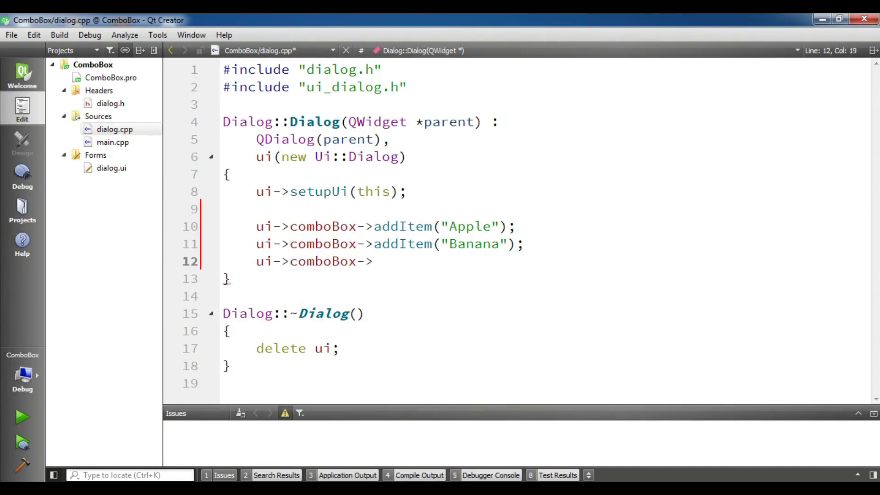
{"action": "type", "text": "ad"}
{"action": "key", "text": "Down"}
{"action": "key", "text": "Down"}
{"action": "key", "text": "Down"}
{"action": "key", "text": "Up"}
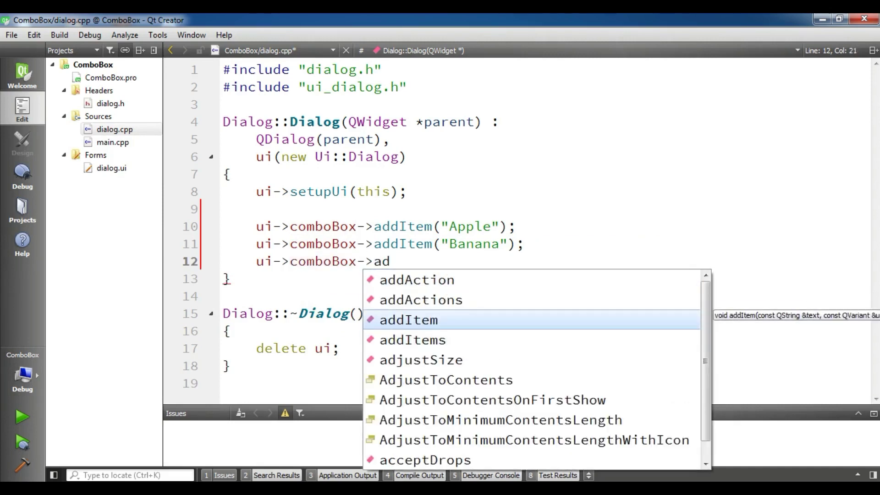
{"action": "key", "text": "Escape"}
{"action": "key", "text": "ctrl+space"}
{"action": "key", "text": "Return"}
{"action": "type", "text": "\"Pear"}
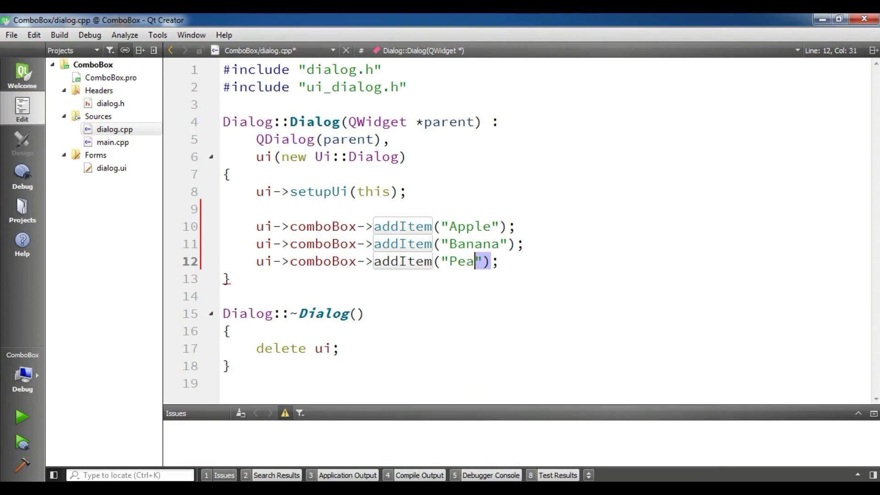
{"action": "type", "text": "\")"}
- Add the Melon addItem call, fixing a typo, then run and save all
{"action": "key", "text": "Return"}
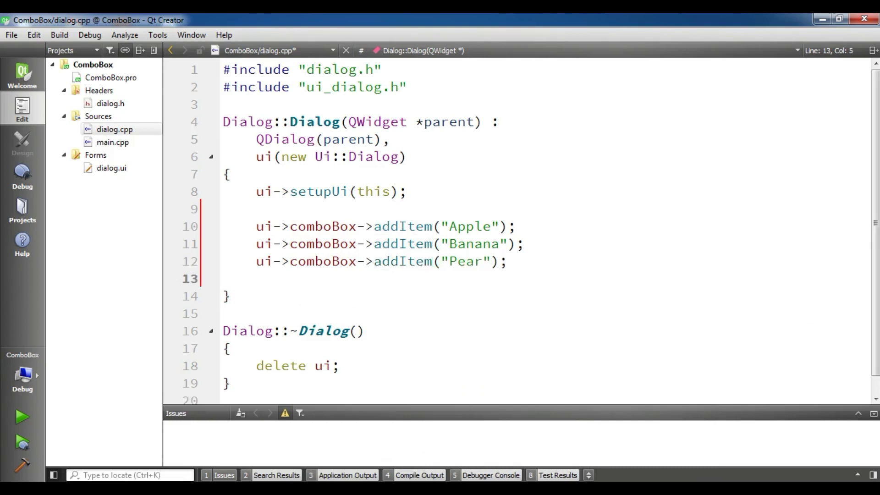
{"action": "type", "text": "ui->co"}
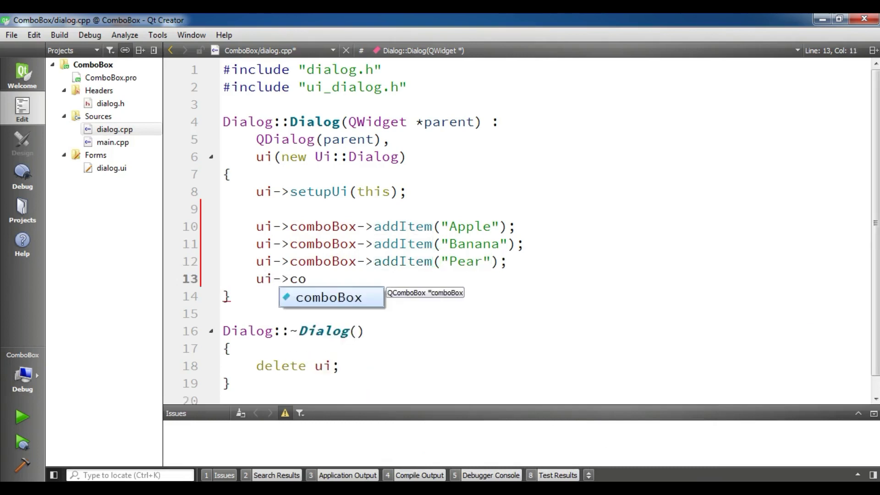
{"action": "key", "text": "Return"}
{"action": "type", "text": "->ad"}
{"action": "key", "text": "Left"}
{"action": "key", "text": "Left"}
{"action": "key", "text": "Up"}
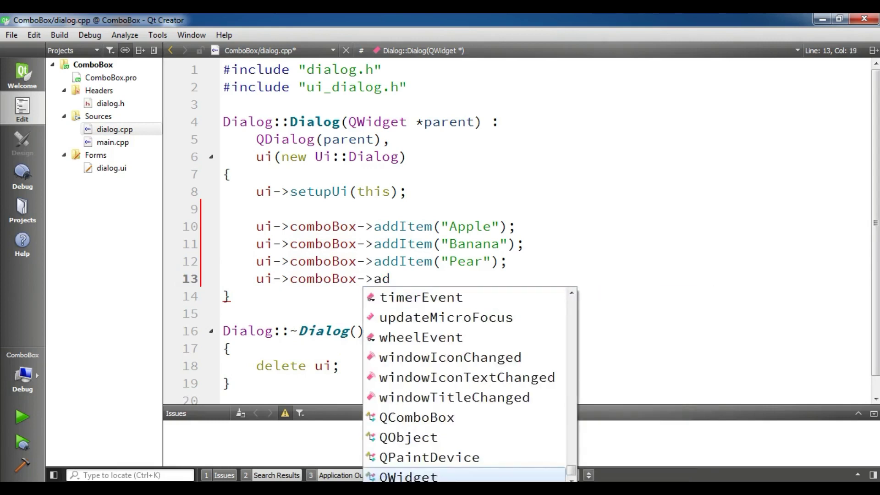
{"action": "key", "text": "BackSpace"}
{"action": "key", "text": "BackSpace"}
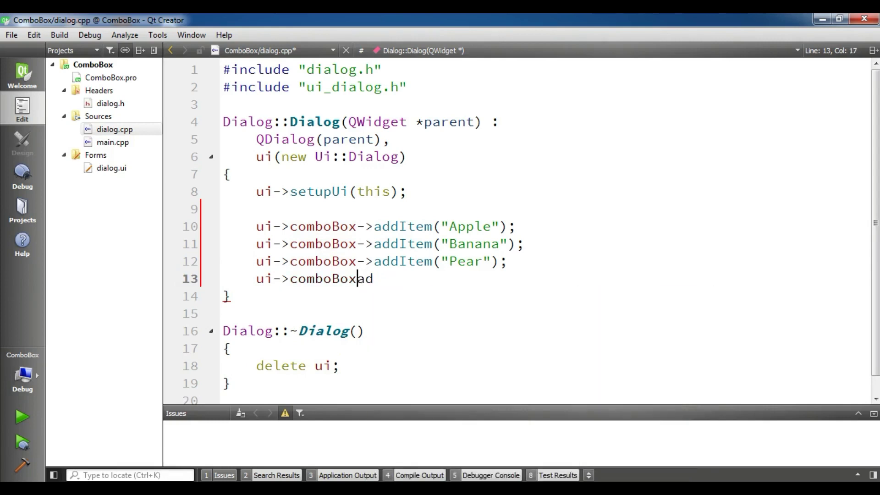
{"action": "key", "text": "Right"}
{"action": "key", "text": "Delete"}
{"action": "key", "text": "BackSpace"}
{"action": "type", "text": "-"}
{"action": "type", "text": ">addI"}
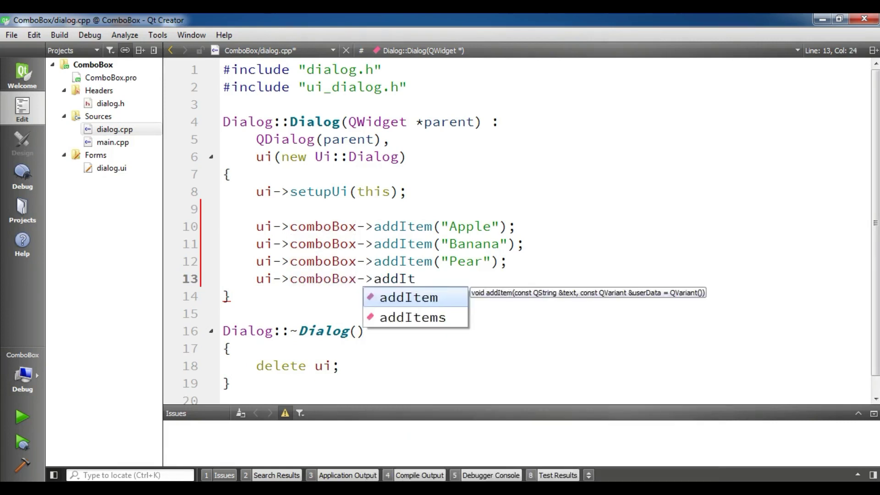
{"action": "key", "text": "Escape"}
{"action": "type", "text": "em(\"M"}
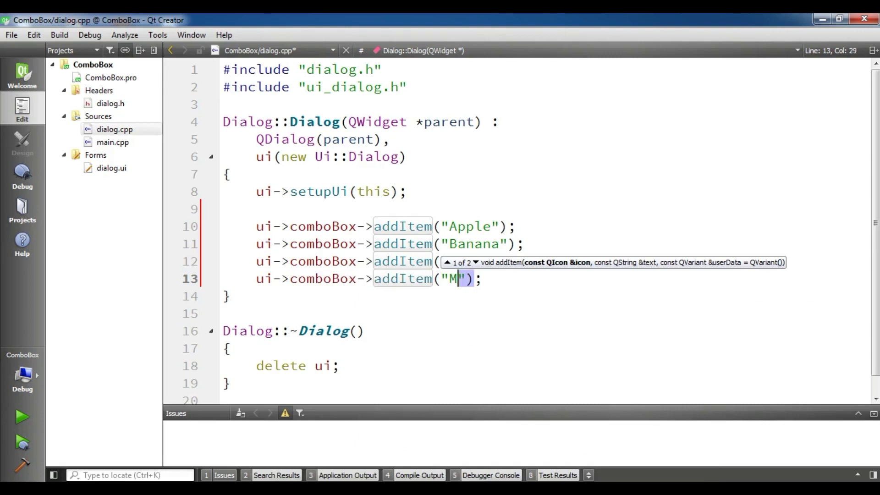
{"action": "type", "text": "elon"}
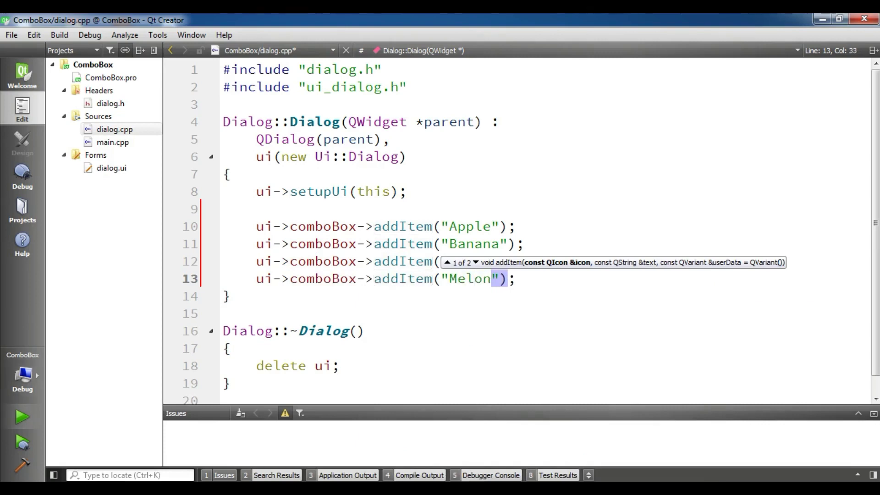
{"action": "left_click", "coordinate": [21, 417]}
{"action": "key", "text": "Return"}
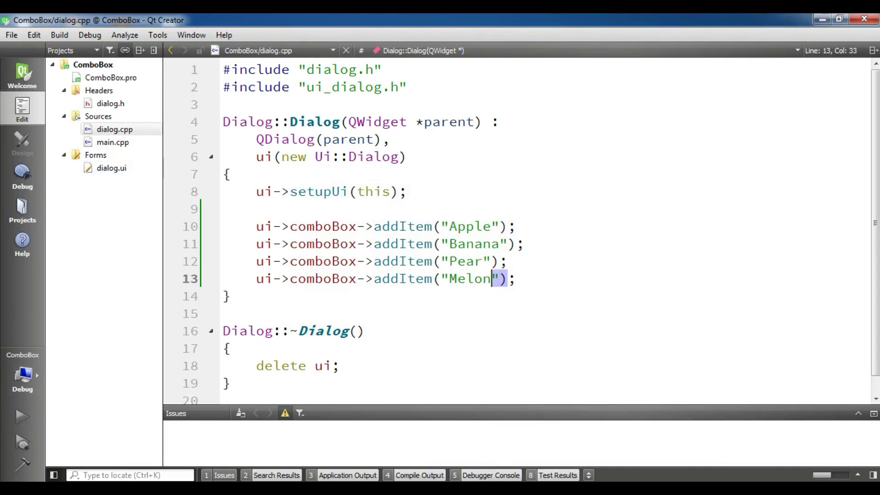
- Reopen dialog.ui, run with Ctrl+R, select Banana in the dialog, and close it
{"action": "double_click", "coordinate": [332, 226]}
{"action": "double_click", "coordinate": [111, 168]}
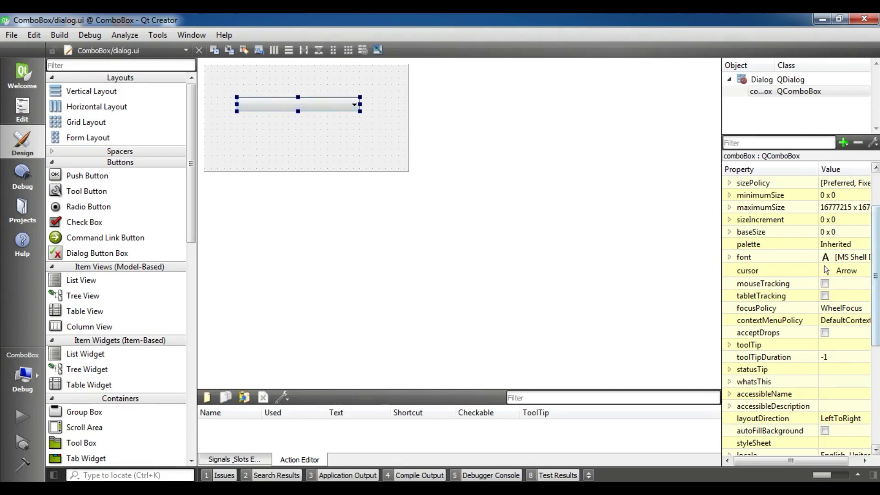
{"action": "scroll", "coordinate": [799, 309], "scroll_direction": "up", "scroll_amount": 2}
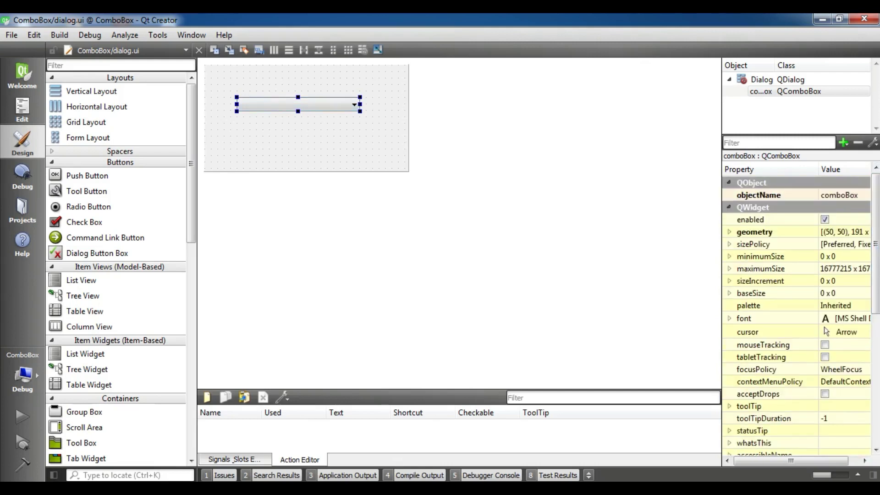
{"action": "key", "text": "ctrl+r"}
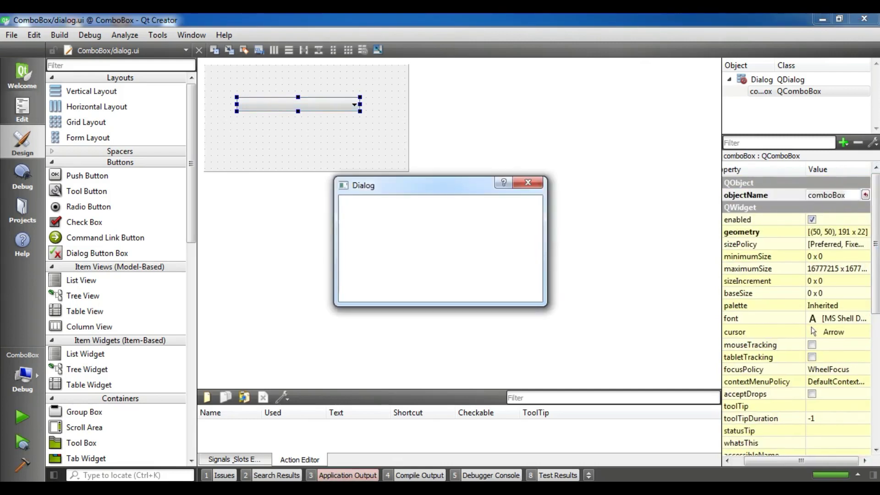
{"action": "left_click", "coordinate": [433, 235]}
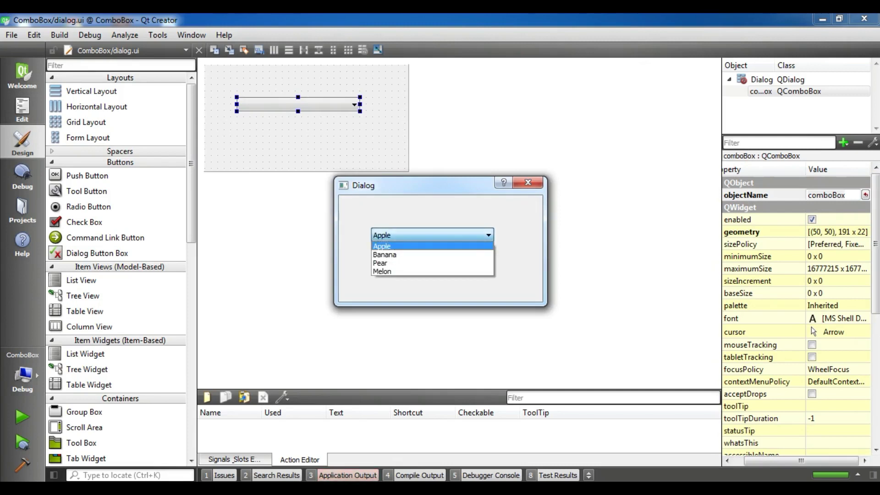
{"action": "left_click", "coordinate": [385, 254]}
{"action": "left_click", "coordinate": [433, 235]}
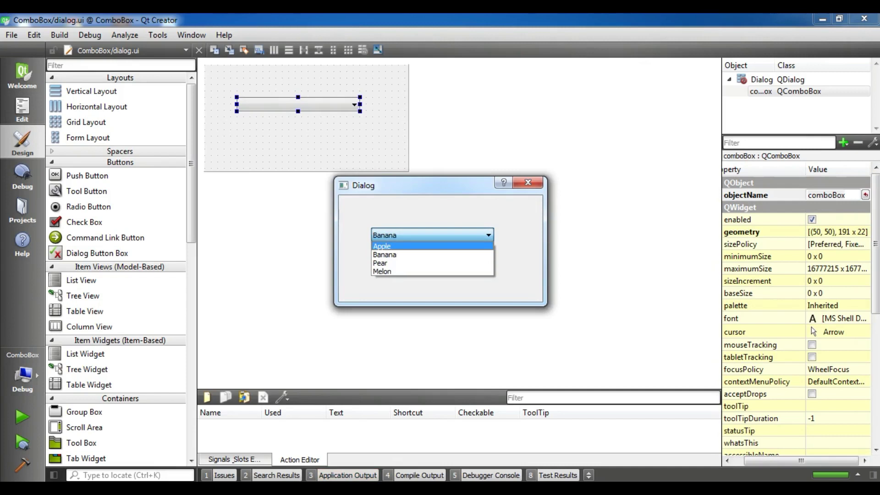
{"action": "key", "text": "Return"}
{"action": "key", "text": "alt+Down"}
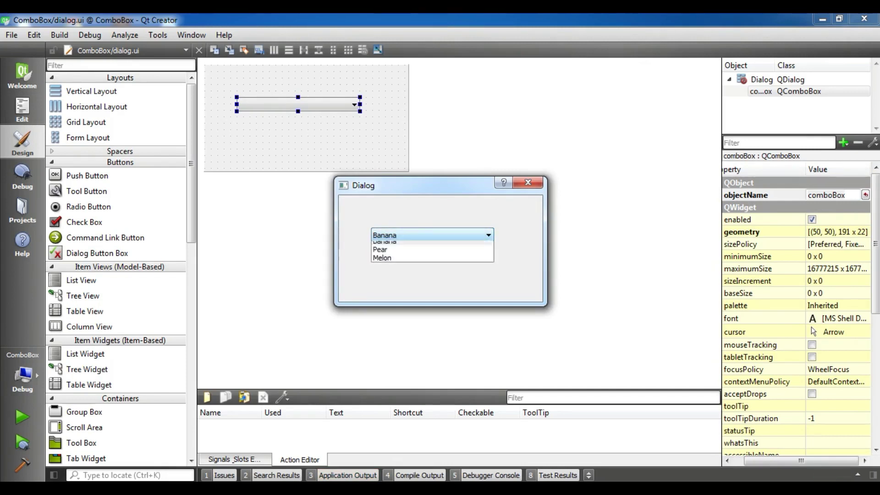
{"action": "key", "text": "Escape"}
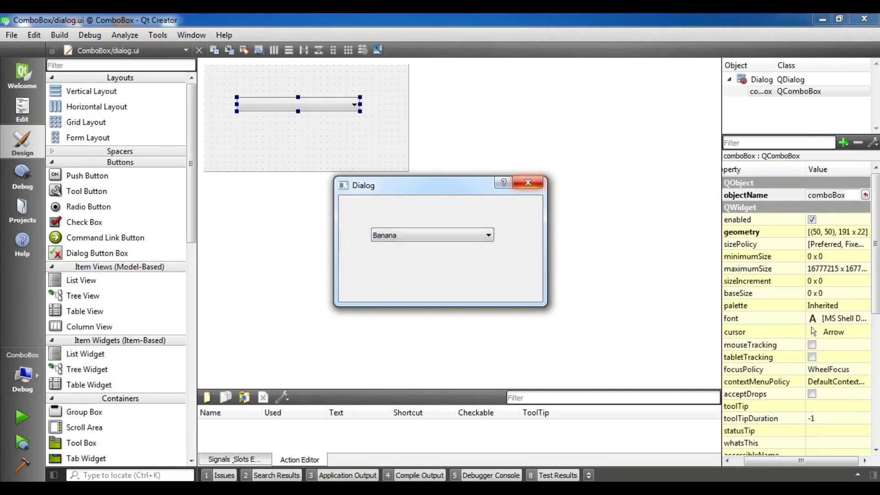
{"action": "left_click", "coordinate": [528, 182]}
- Nudge the combo box up and place a label and push button below it
{"action": "left_click_drag", "start_coordinate": [298, 104], "coordinate": [284, 97]}
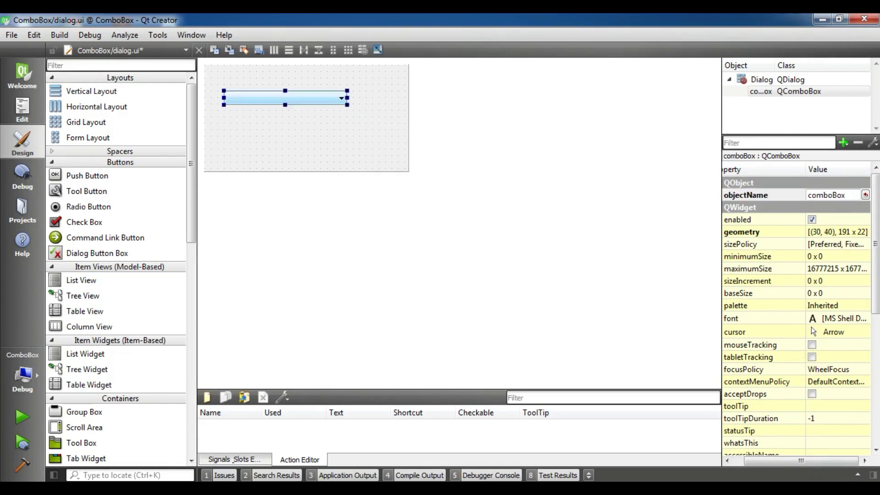
{"action": "type", "text": "la"}
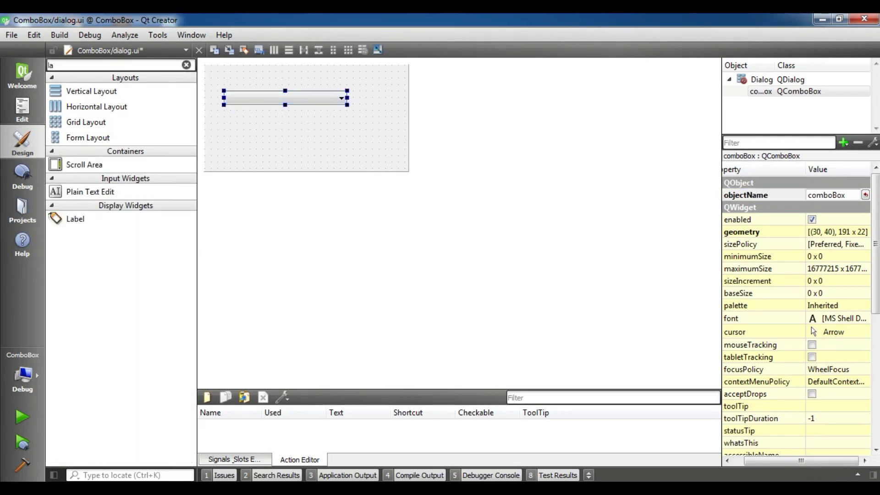
{"action": "left_click_drag", "start_coordinate": [75, 219], "coordinate": [252, 139]}
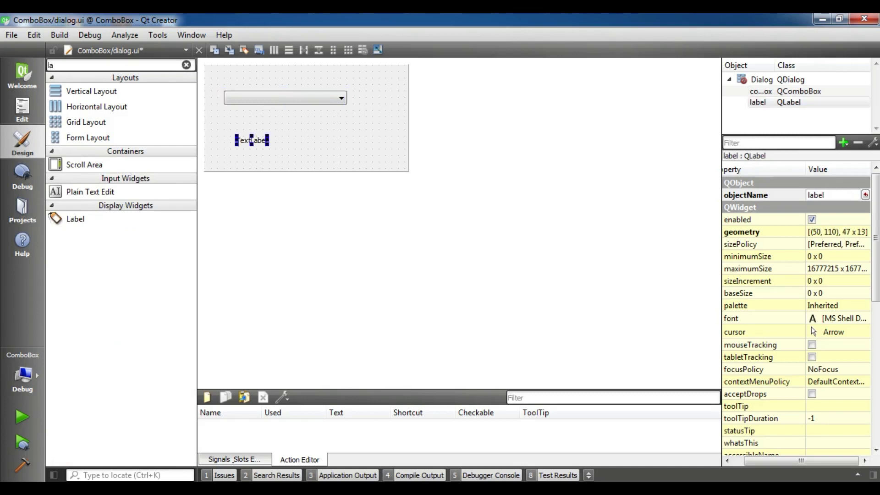
{"action": "double_click", "coordinate": [52, 64]}
{"action": "type", "text": "pu"}
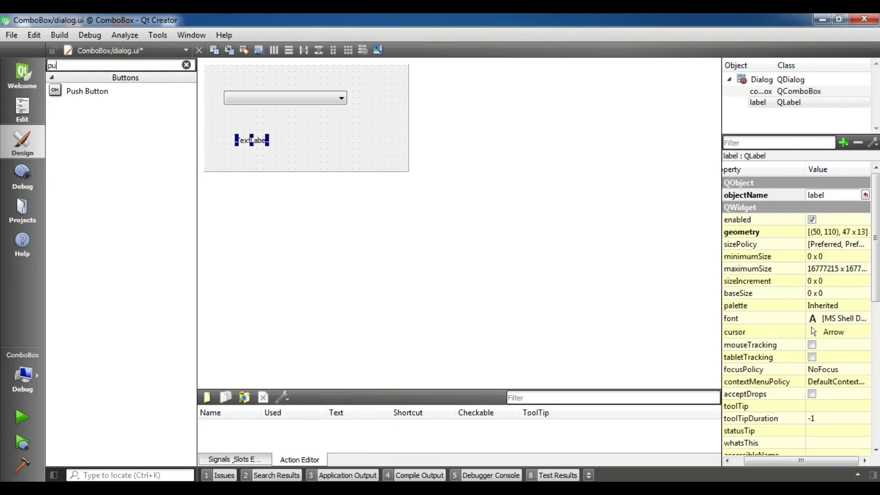
{"action": "left_click_drag", "start_coordinate": [87, 91], "coordinate": [345, 137]}
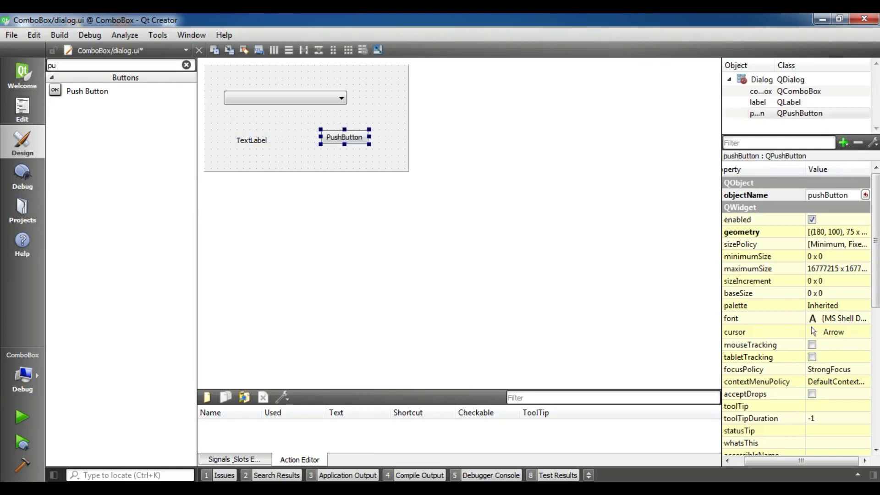
- Lay out label and button horizontally, then stack everything vertically in the Dialog
{"action": "left_click_drag", "start_coordinate": [224, 126], "coordinate": [387, 154]}
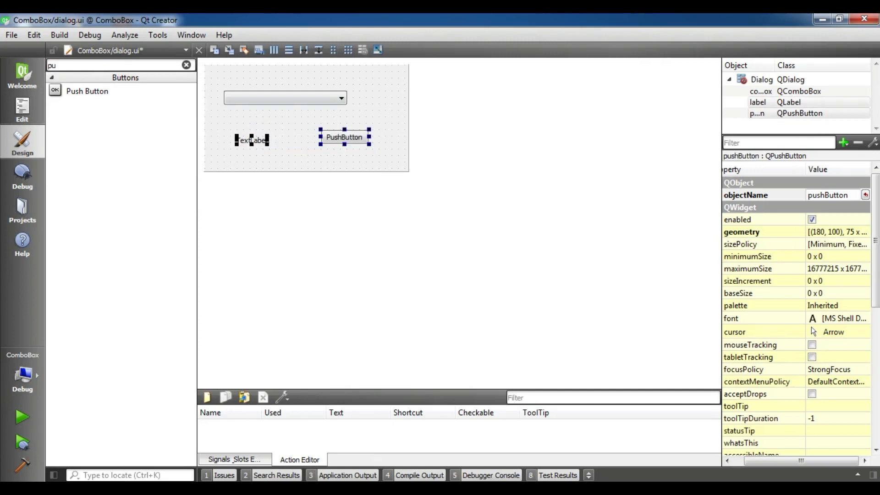
{"action": "left_click", "coordinate": [273, 49]}
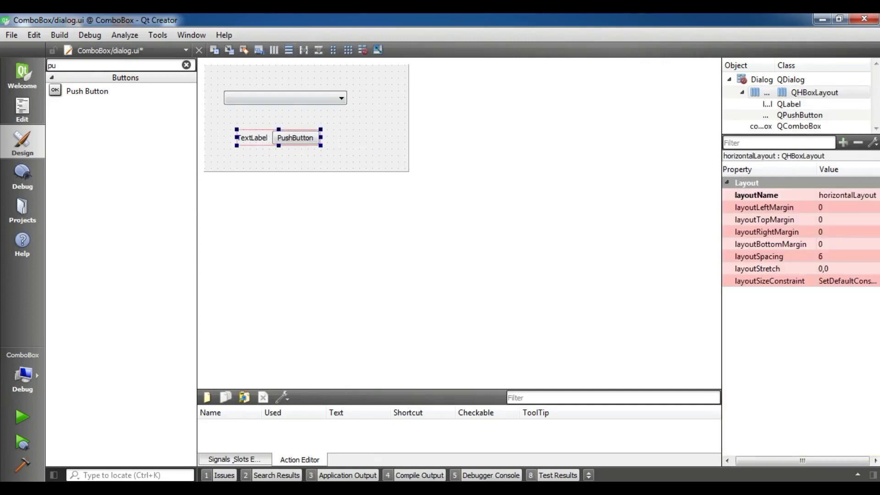
{"action": "left_click_drag", "start_coordinate": [213, 88], "coordinate": [391, 162]}
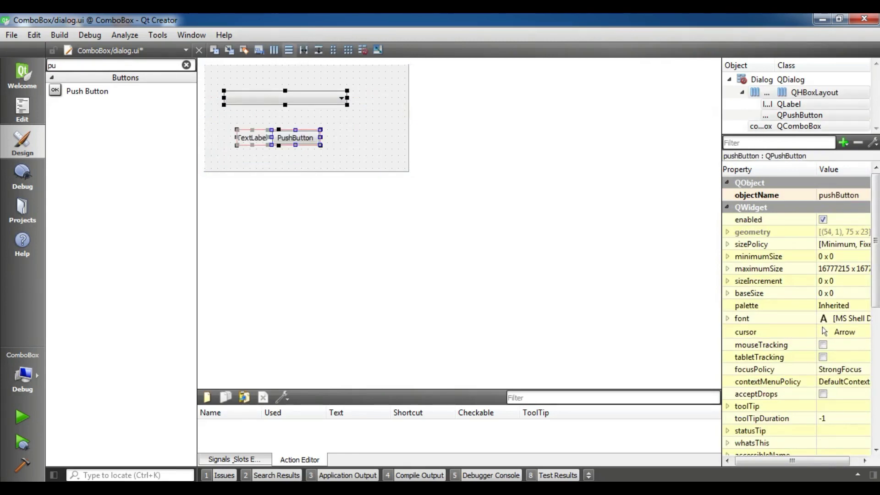
{"action": "left_click", "coordinate": [289, 50]}
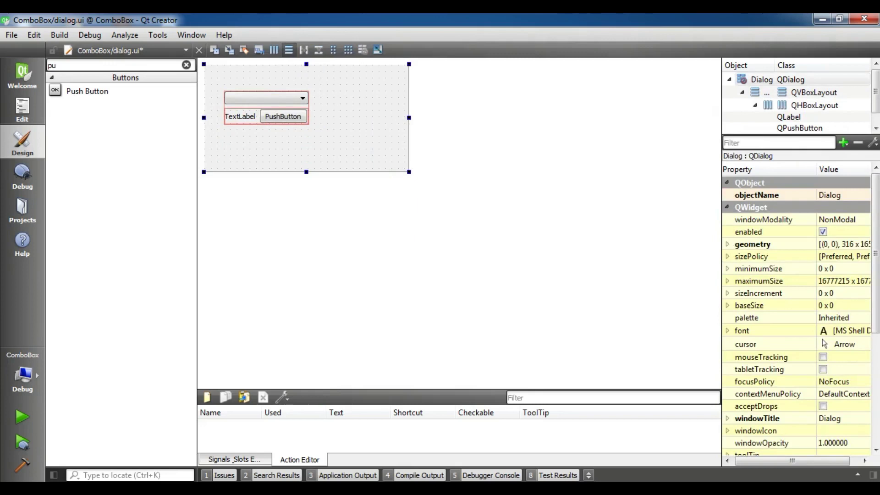
{"action": "left_click", "coordinate": [289, 50]}
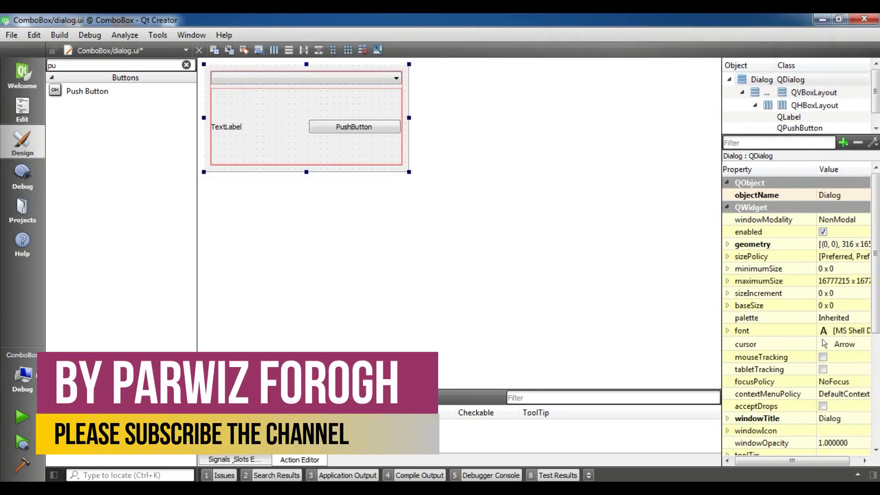
- Set the push button text to 'Choose Items', empty the label, then run and save dialog.ui
{"action": "double_click", "coordinate": [354, 126]}
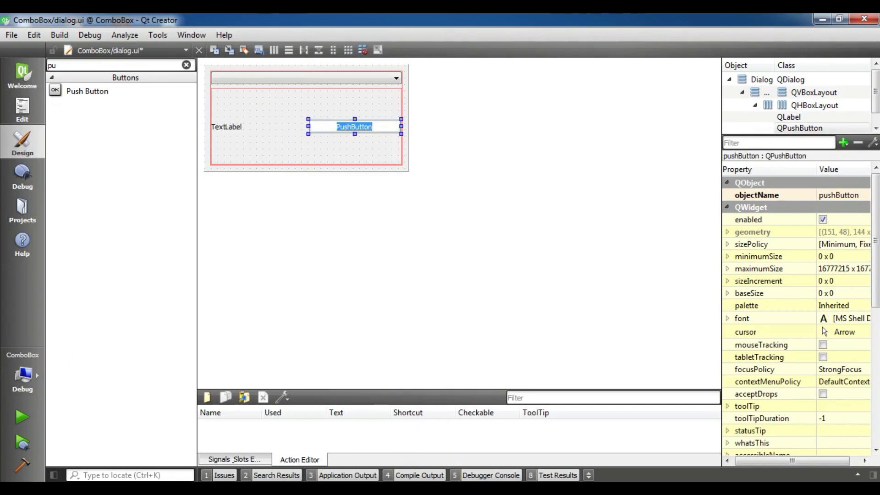
{"action": "type", "text": "C"}
{"action": "type", "text": "Choose It"}
{"action": "type", "text": "ems"}
{"action": "key", "text": "Return"}
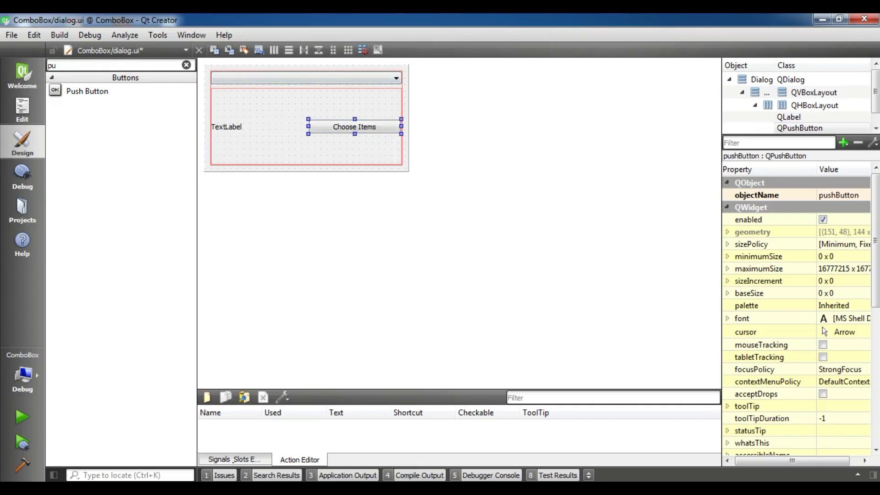
{"action": "double_click", "coordinate": [228, 127]}
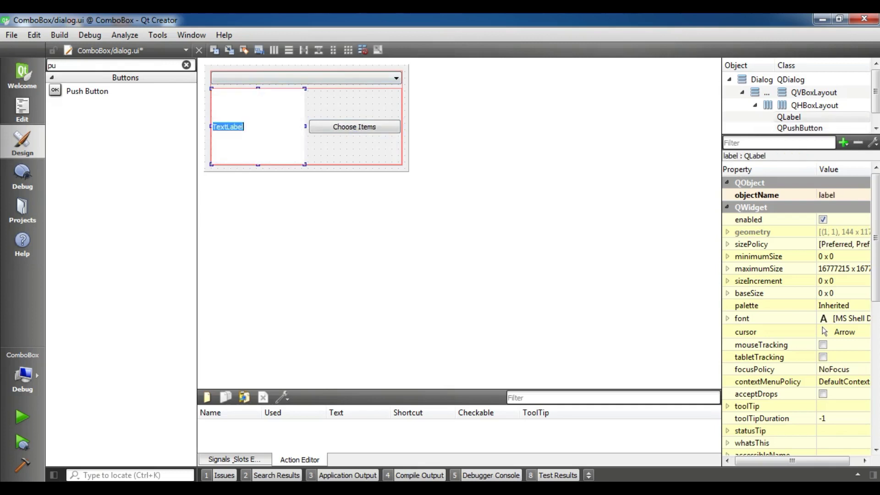
{"action": "key", "text": "BackSpace"}
{"action": "key", "text": "Return"}
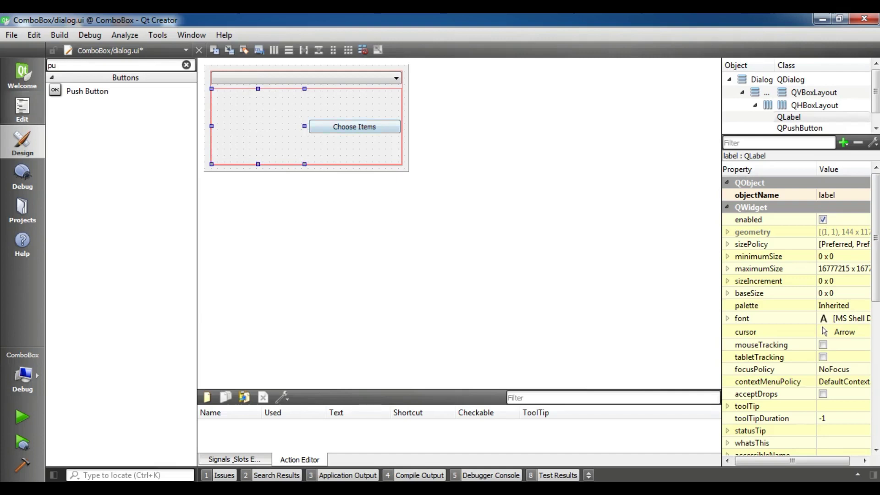
{"action": "left_click", "coordinate": [21, 417]}
{"action": "key", "text": "Return"}
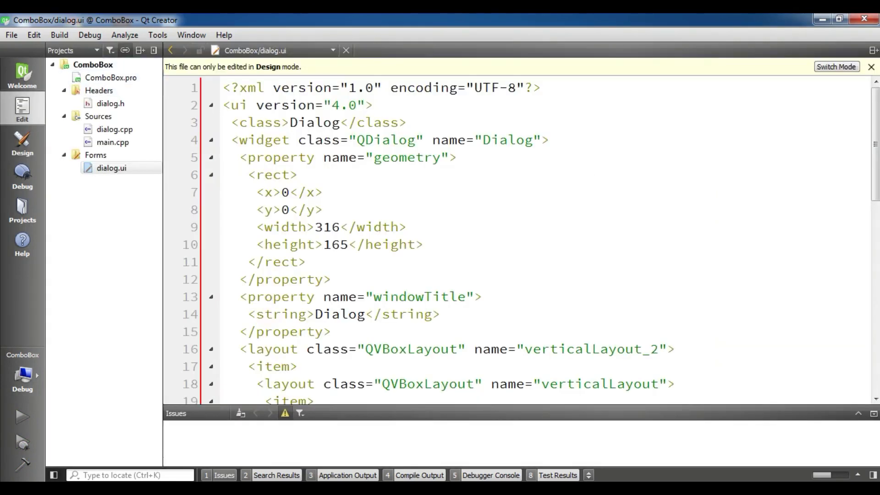
- Check the fruit list in the running dialog, keeping Apple, then close the preview
{"action": "left_click", "coordinate": [872, 67]}
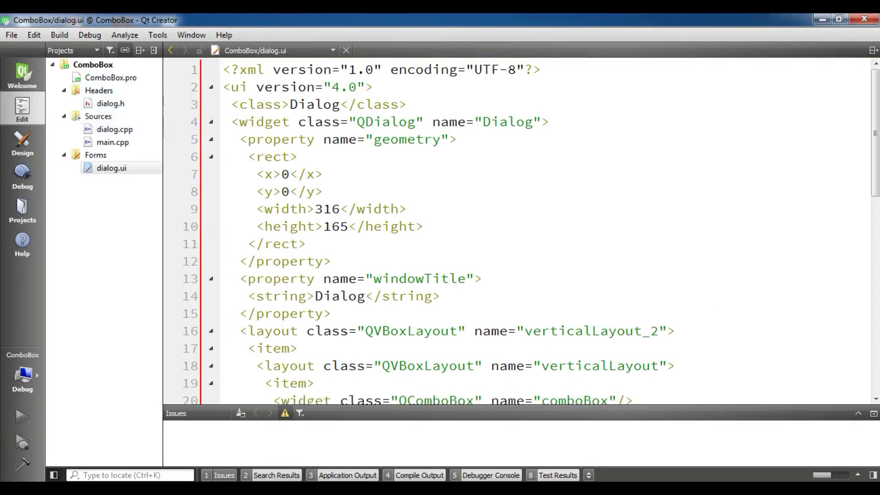
{"action": "double_click", "coordinate": [111, 168]}
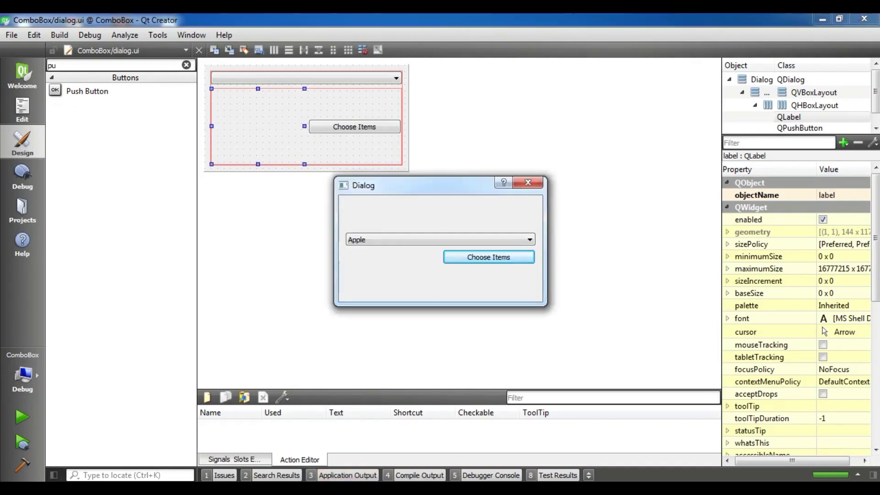
{"action": "left_click_drag", "start_coordinate": [440, 178], "coordinate": [440, 97]}
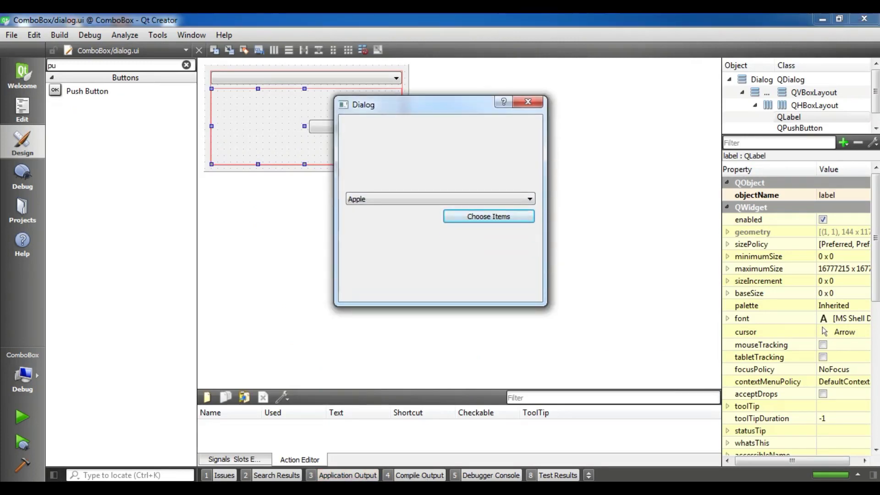
{"action": "left_click", "coordinate": [441, 199]}
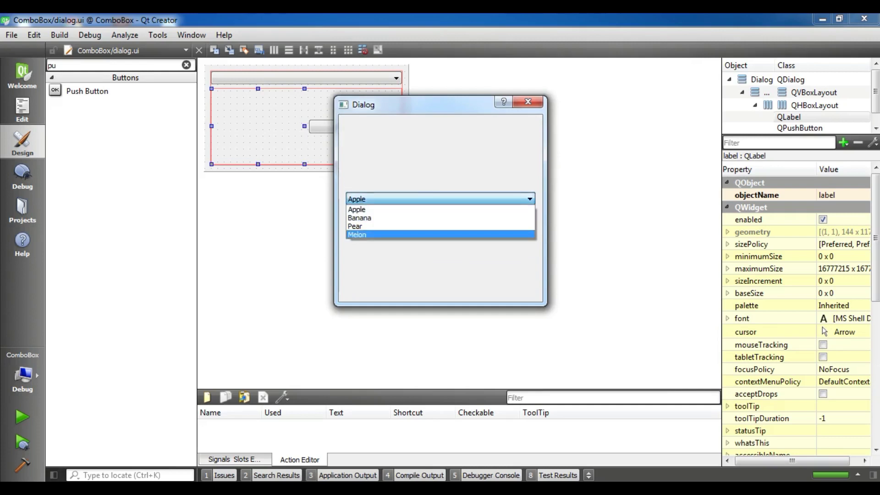
{"action": "key", "text": "Escape"}
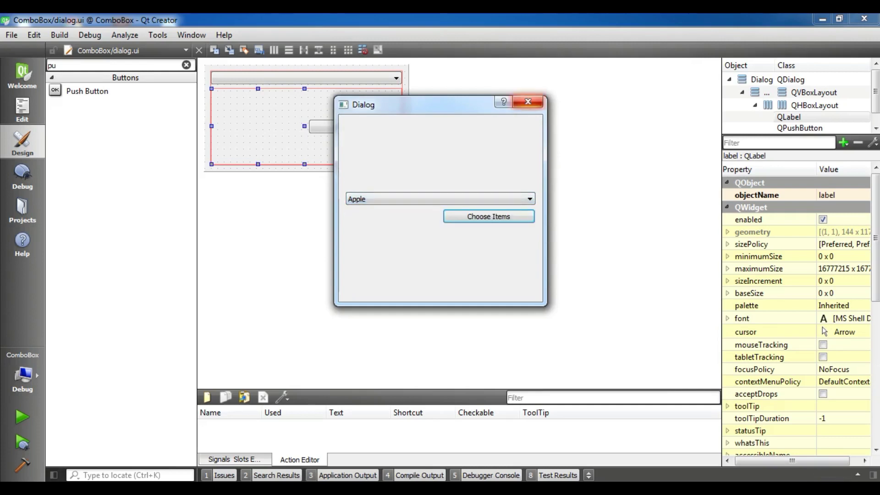
{"action": "left_click", "coordinate": [528, 101]}
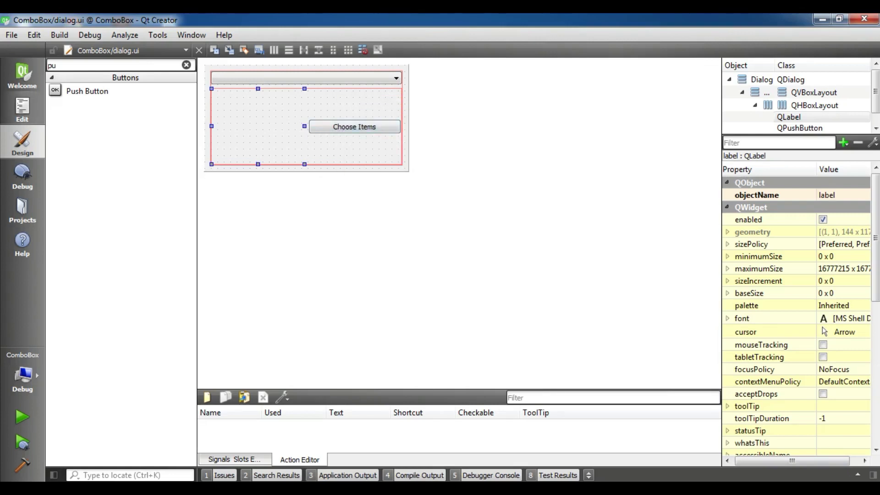
{"action": "left_click", "coordinate": [22, 110]}
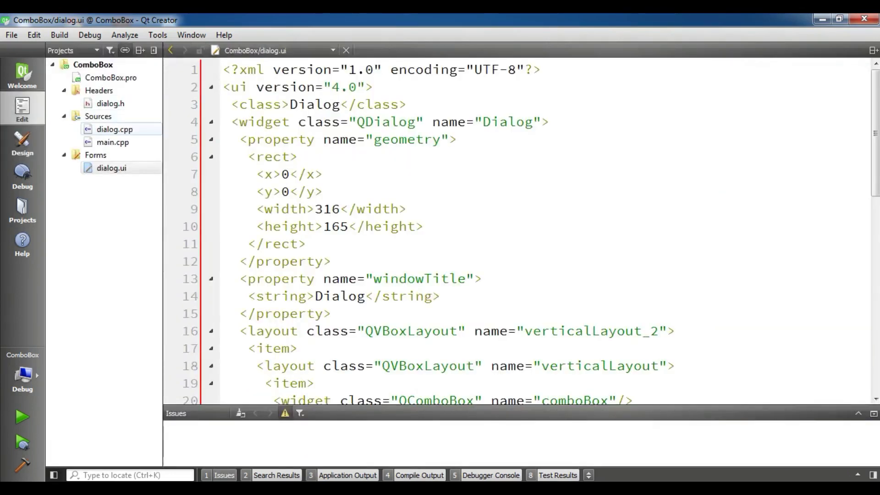
- Add a clicked() slot for the Choose Items push button using Go to slot
{"action": "left_click", "coordinate": [114, 129]}
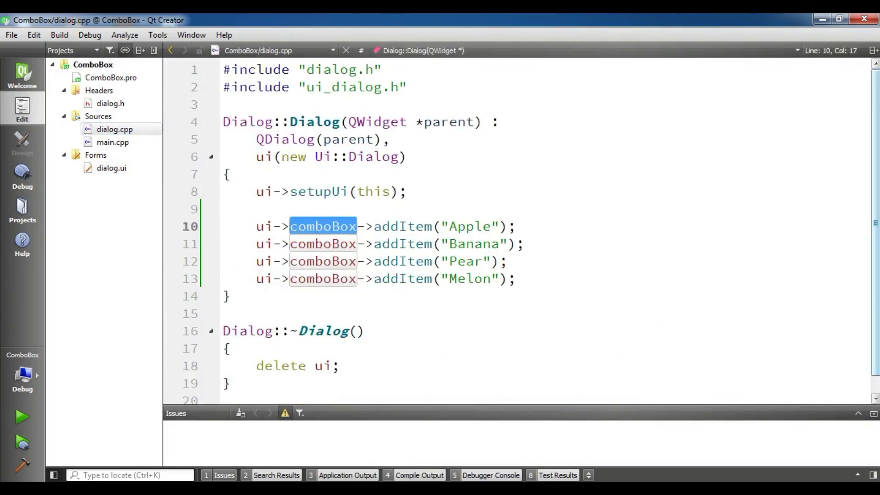
{"action": "double_click", "coordinate": [111, 168]}
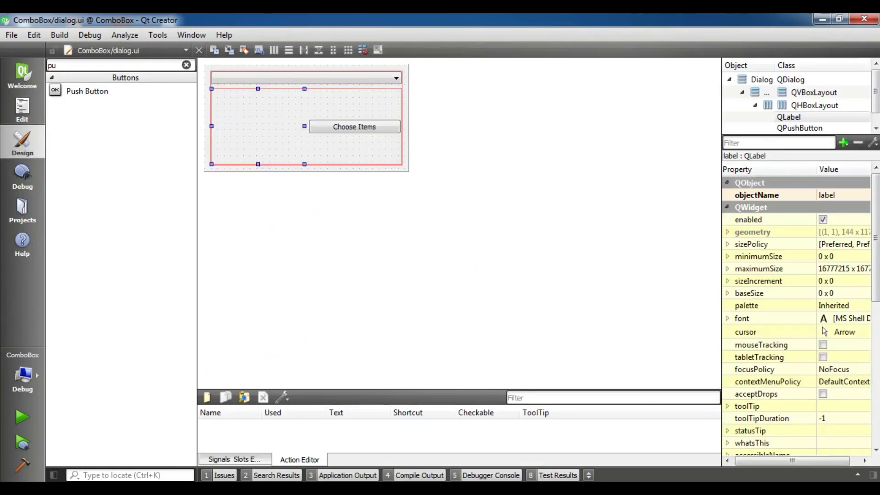
{"action": "right_click", "coordinate": [365, 126]}
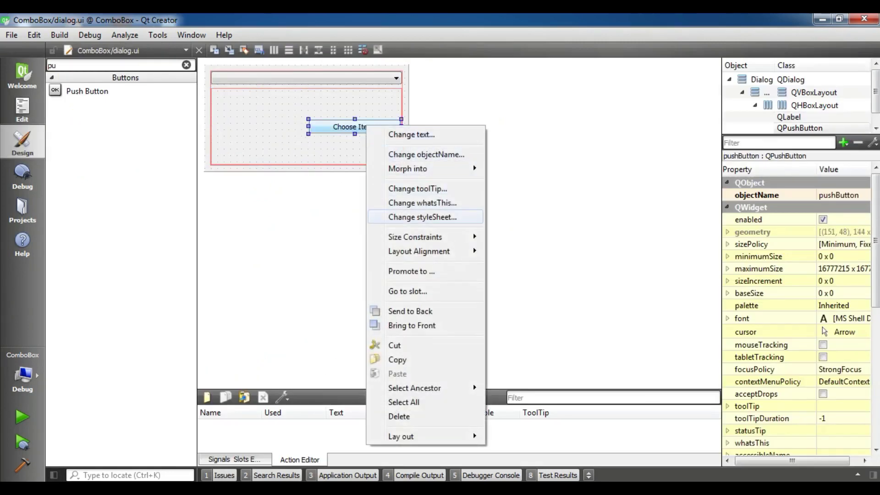
{"action": "left_click", "coordinate": [408, 291]}
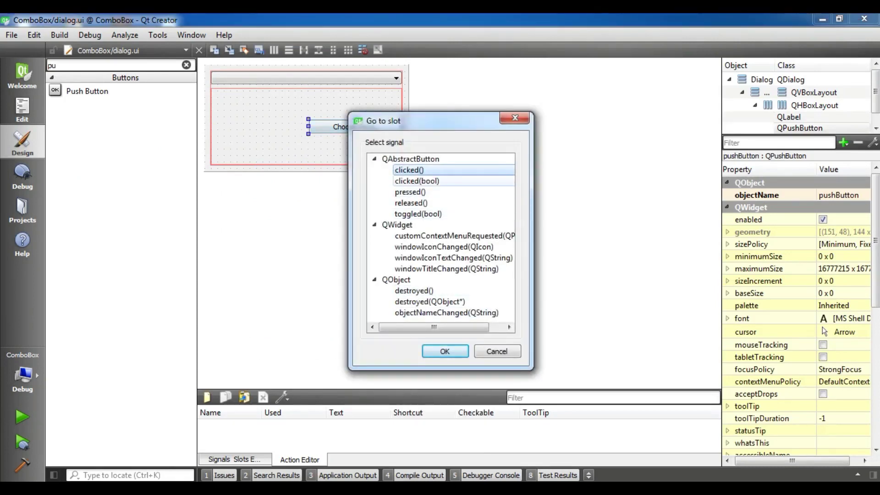
{"action": "key", "text": "Return"}
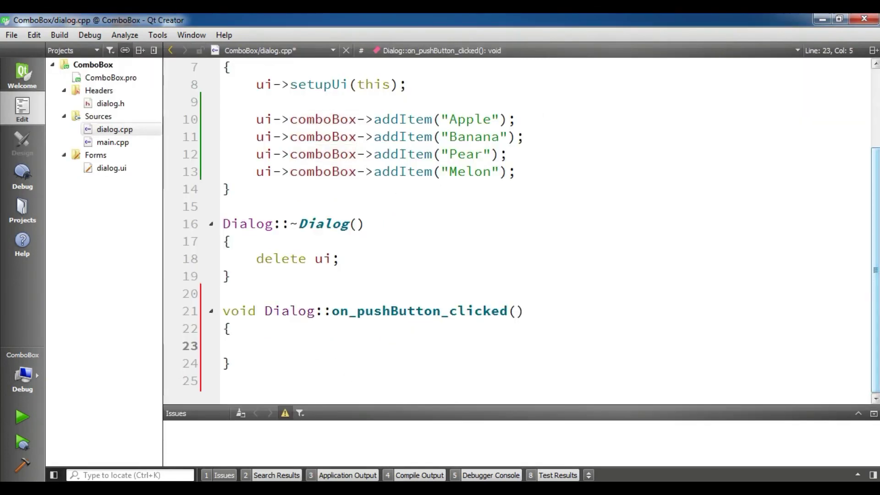
{"action": "type", "text": "ui->la"}
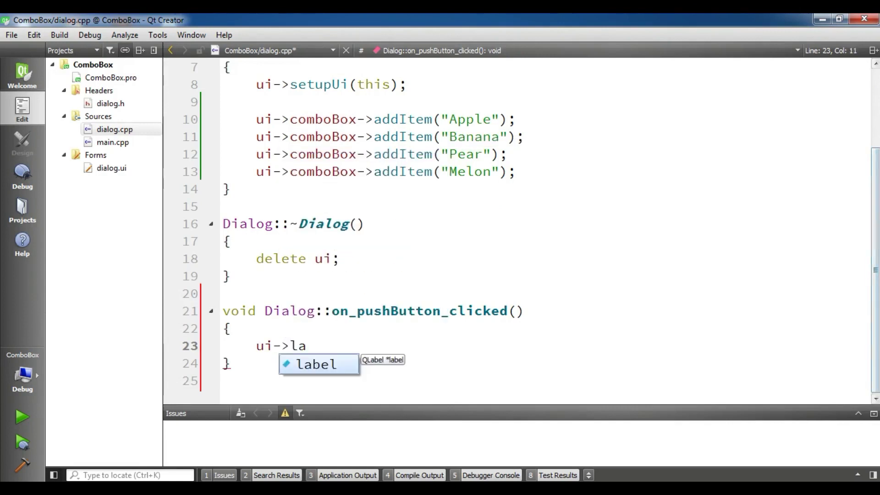
- Write ui->label->setText(ui->comboBox->currentText()); in on_pushButton_clicked and run the project
{"action": "key", "text": "Return"}
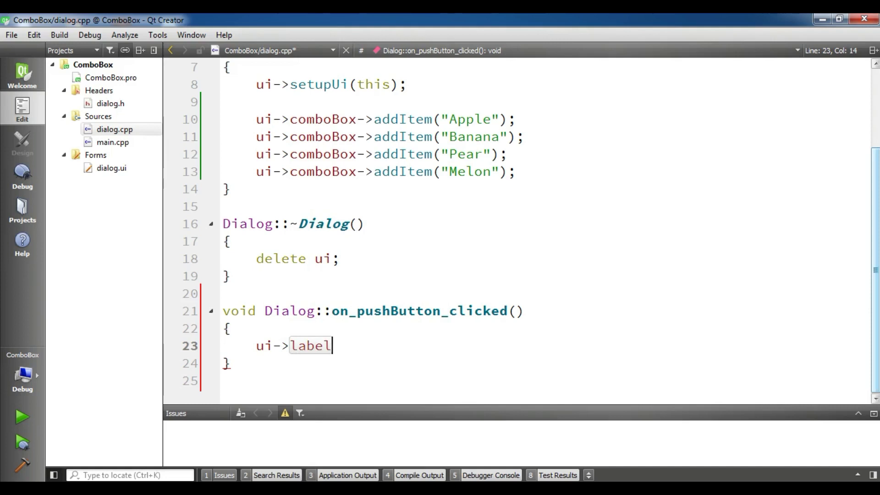
{"action": "type", "text": "-"}
{"action": "type", "text": ">setTe"}
{"action": "key", "text": "Return"}
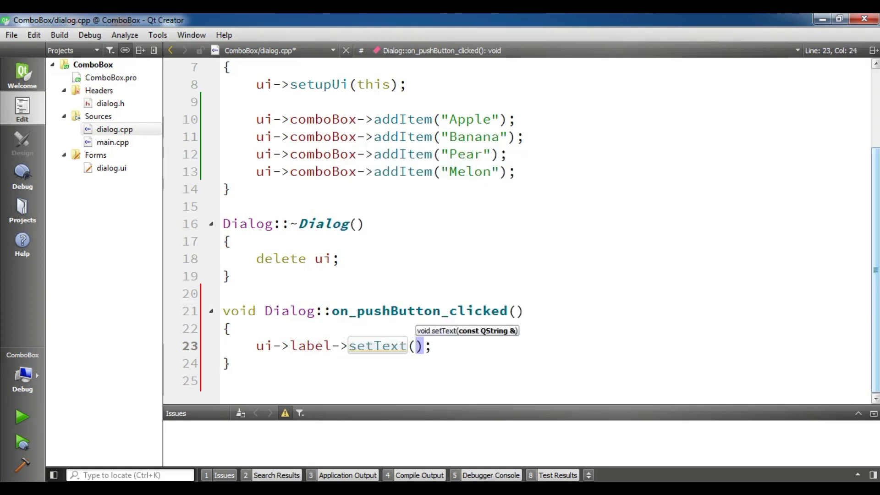
{"action": "type", "text": "ui-"}
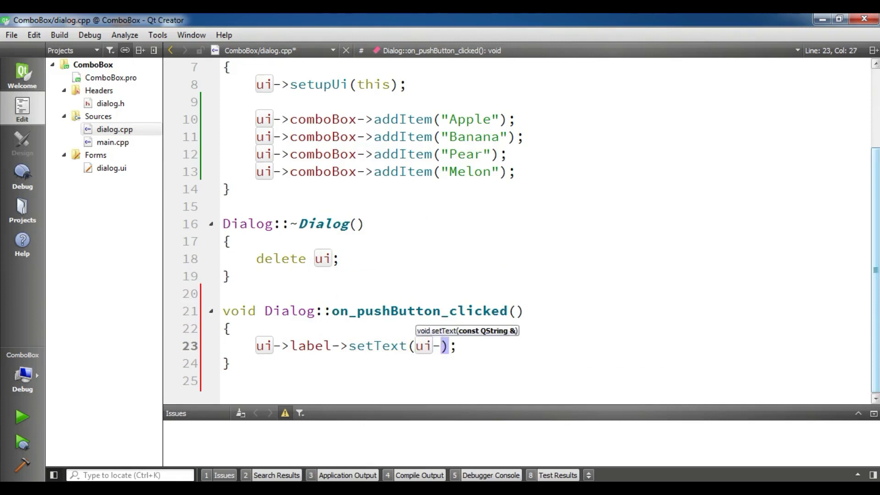
{"action": "type", "text": ">co"}
{"action": "key", "text": "Return"}
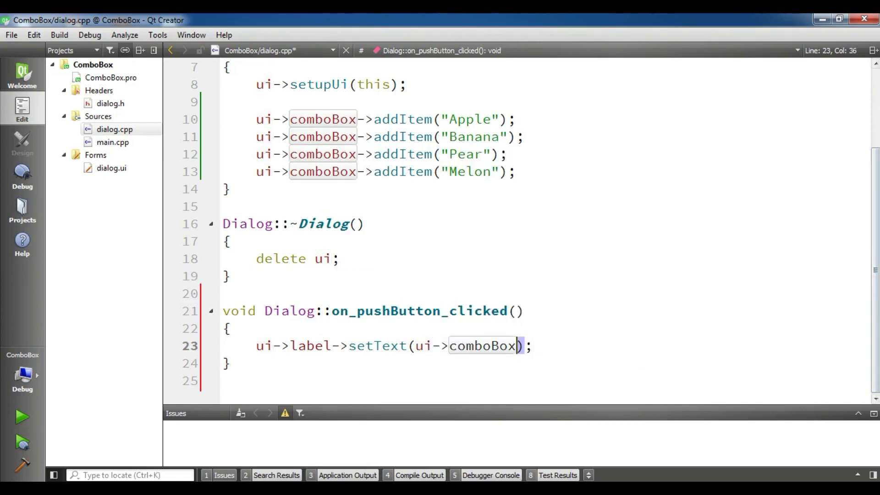
{"action": "type", "text": "->cur"}
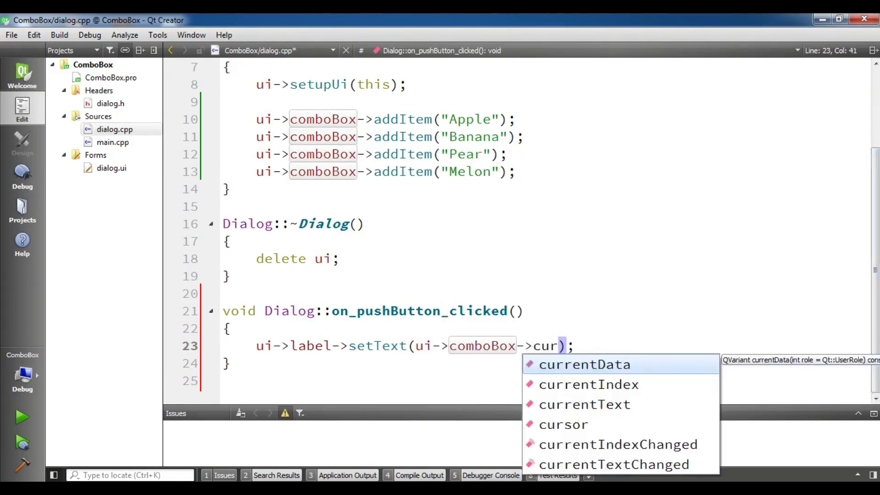
{"action": "key", "text": "Down"}
{"action": "key", "text": "Return"}
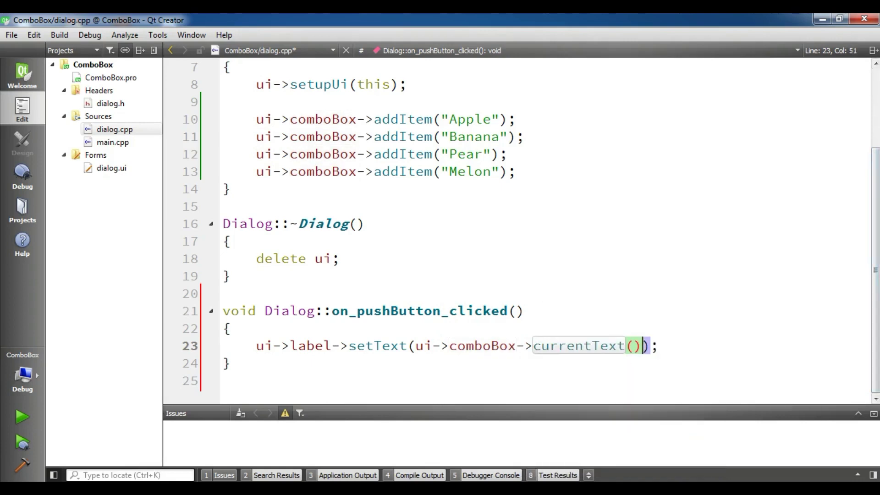
{"action": "left_click", "coordinate": [22, 416]}
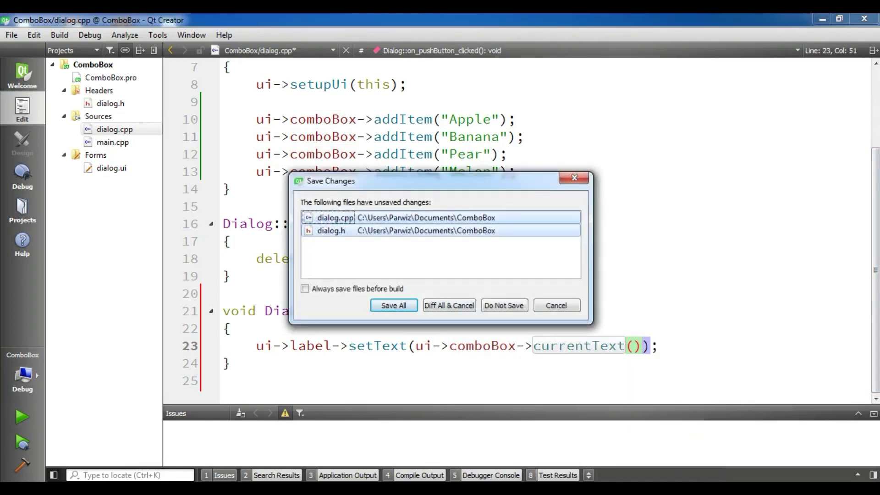
- Save all changed files and let the ComboBox dialog rebuild and launch
{"action": "key", "text": "Return"}
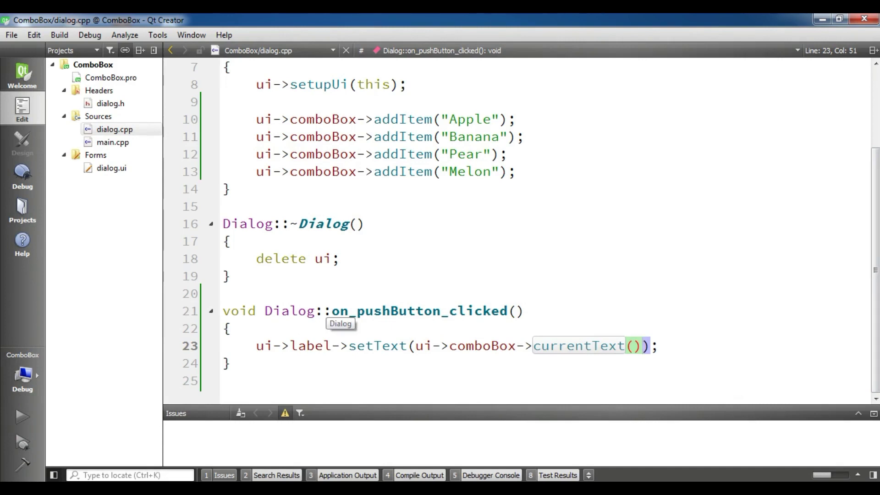
{"action": "key", "text": "Up"}
{"action": "key", "text": "Up"}
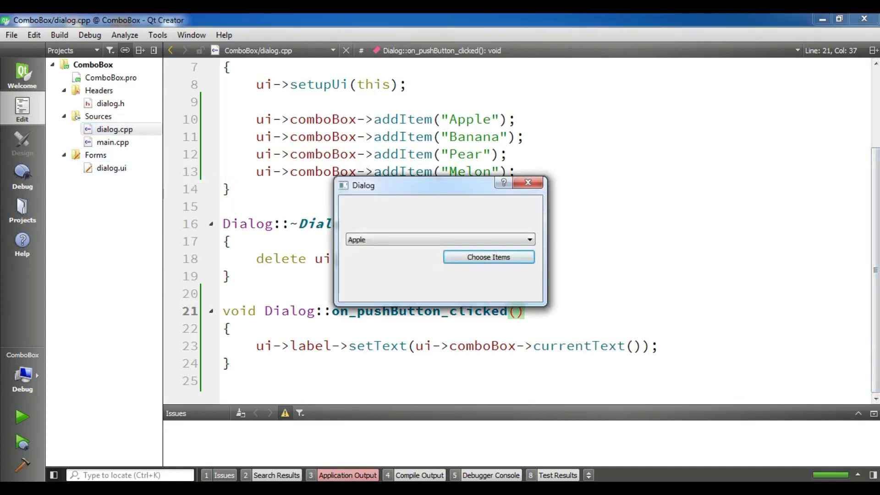
- Pick Melon, Banana, then Apple, pressing Choose Items after each to show it in the label
{"action": "left_click_drag", "start_coordinate": [399, 185], "coordinate": [340, 98]}
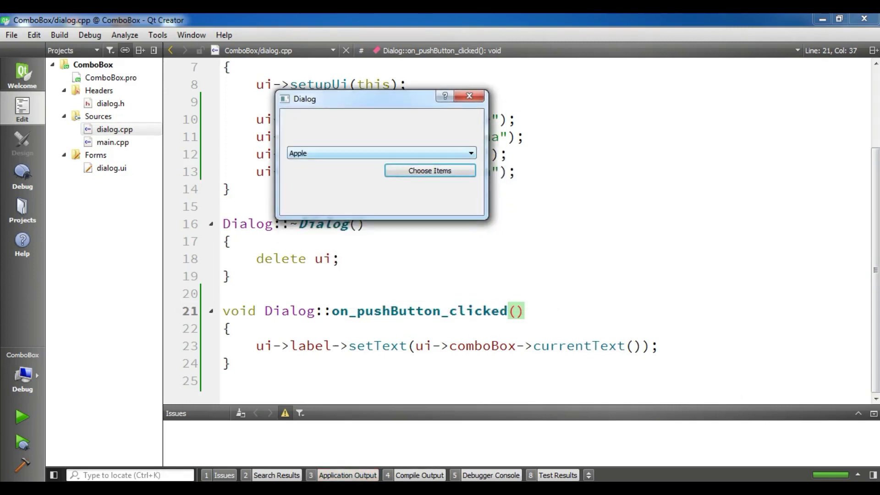
{"action": "left_click", "coordinate": [382, 153]}
{"action": "left_click", "coordinate": [344, 191]}
{"action": "left_click", "coordinate": [430, 171]}
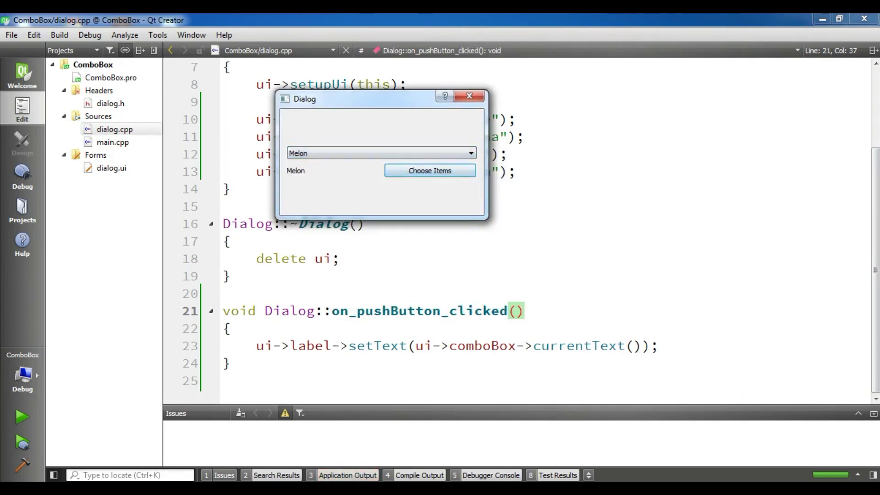
{"action": "left_click", "coordinate": [382, 153]}
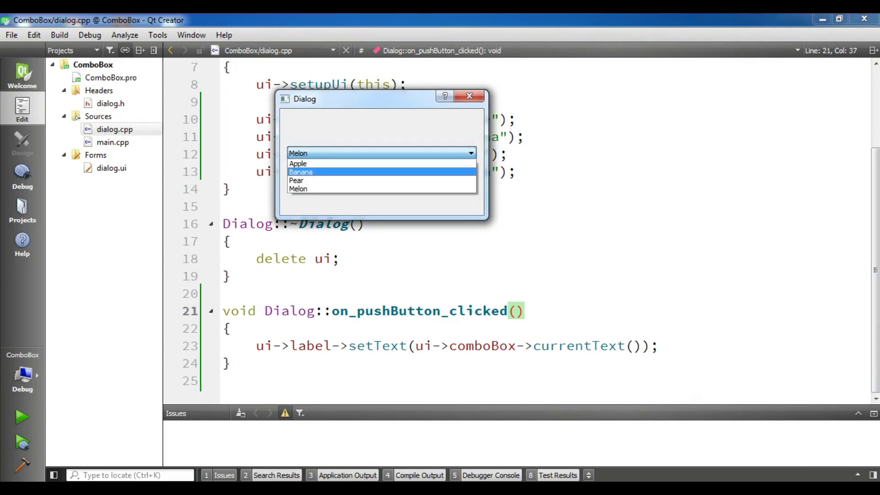
{"action": "left_click", "coordinate": [344, 172]}
{"action": "left_click", "coordinate": [431, 171]}
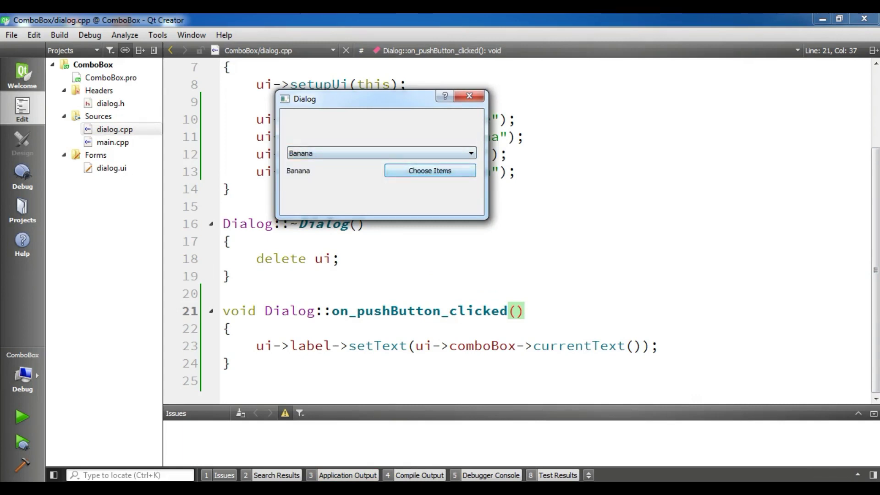
{"action": "left_click", "coordinate": [382, 153]}
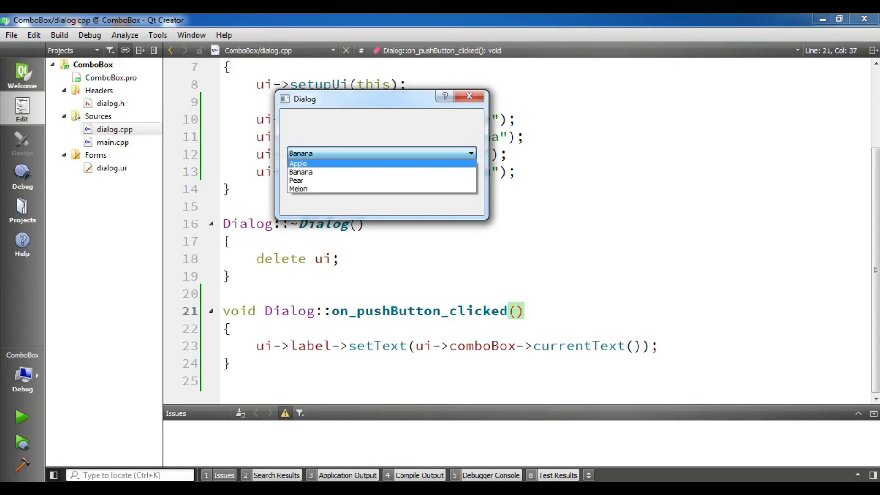
{"action": "left_click", "coordinate": [298, 163]}
{"action": "left_click", "coordinate": [430, 171]}
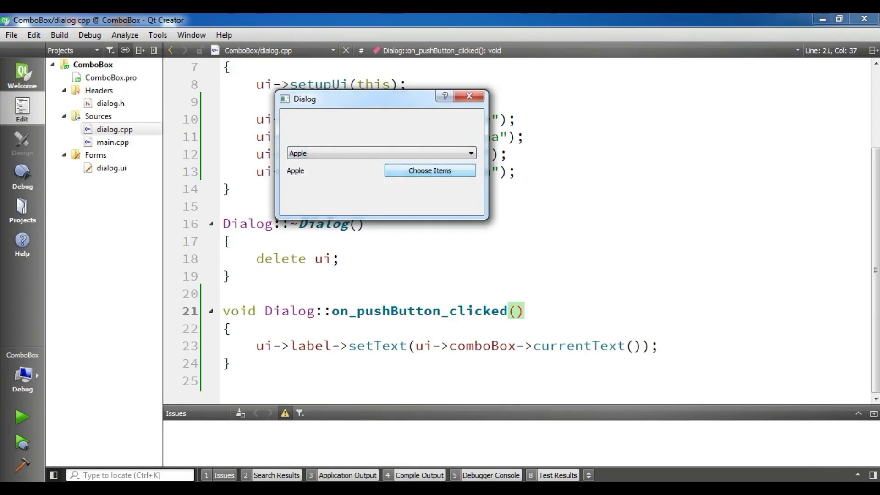